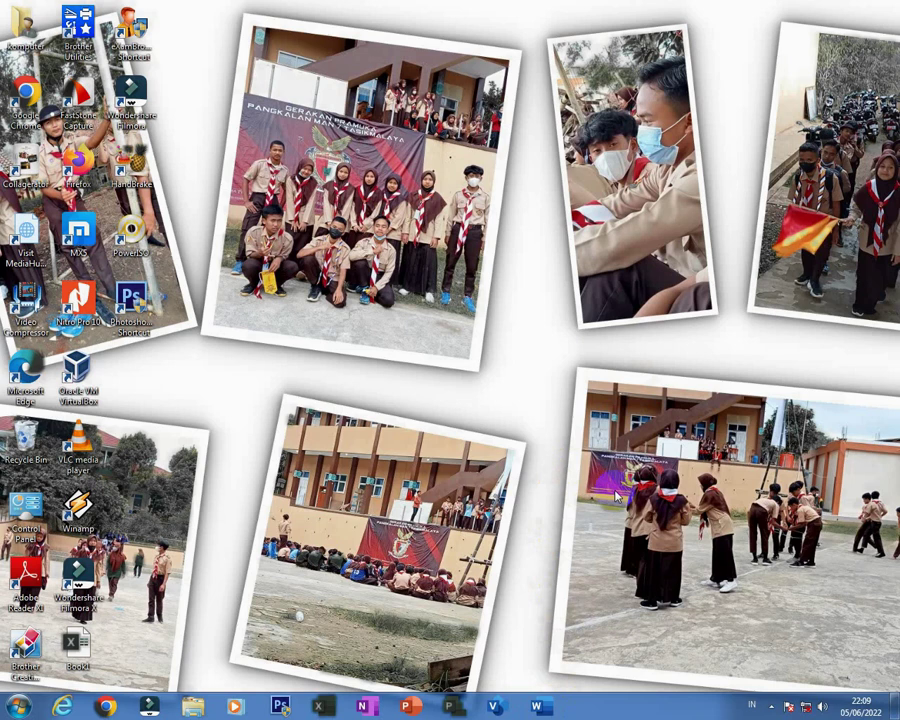
Start a blank Word document and enable Show text boundaries in Advanced options.
{"action": "left_click", "coordinate": [538, 706]}
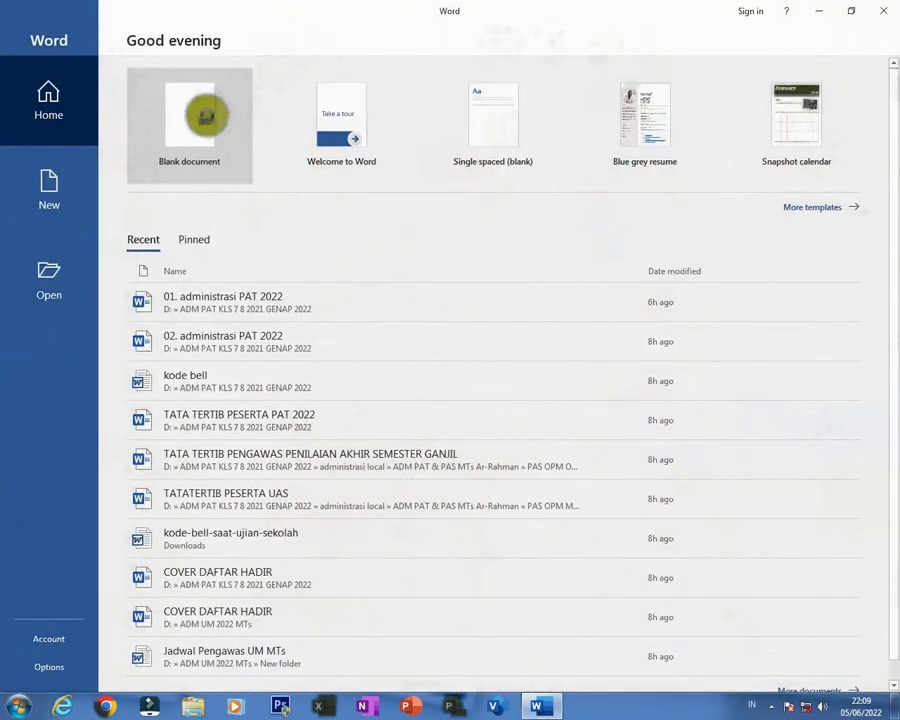
{"action": "left_click", "coordinate": [205, 114]}
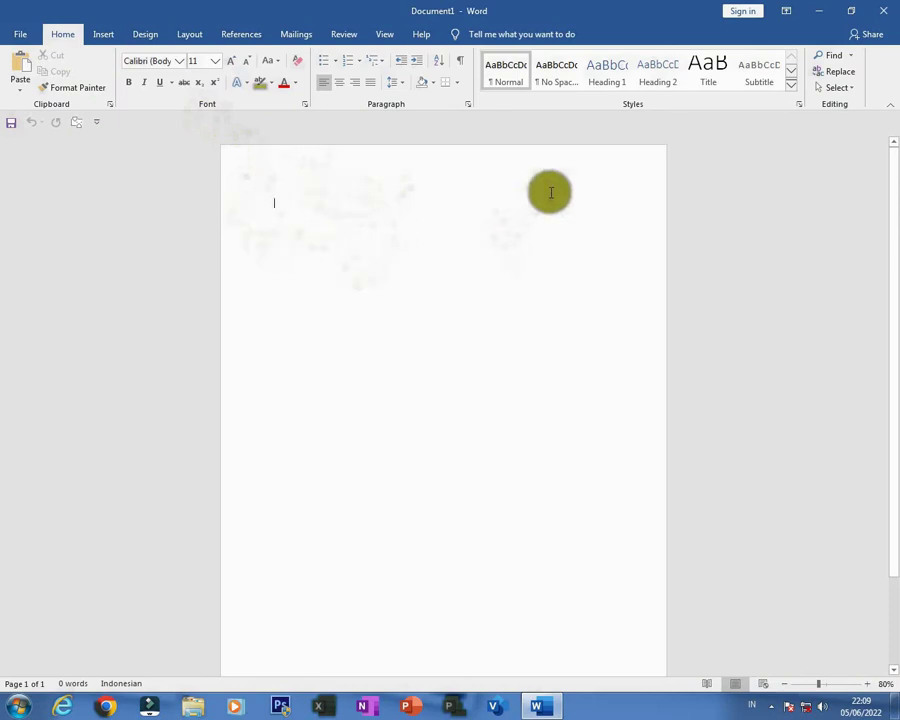
{"action": "left_click", "coordinate": [20, 34]}
{"action": "left_click", "coordinate": [50, 666]}
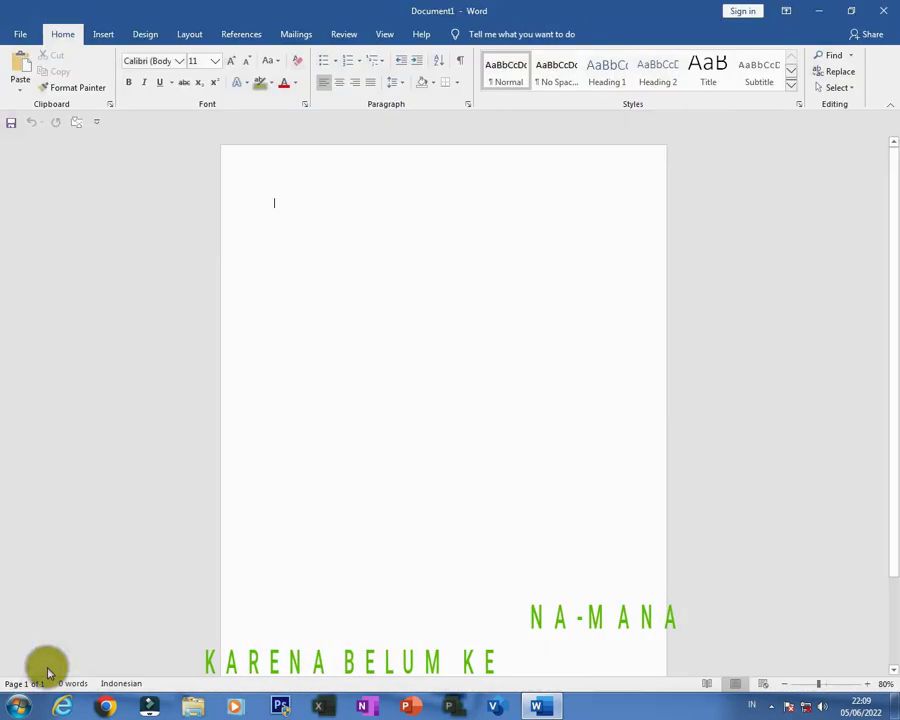
{"action": "left_click", "coordinate": [190, 257]}
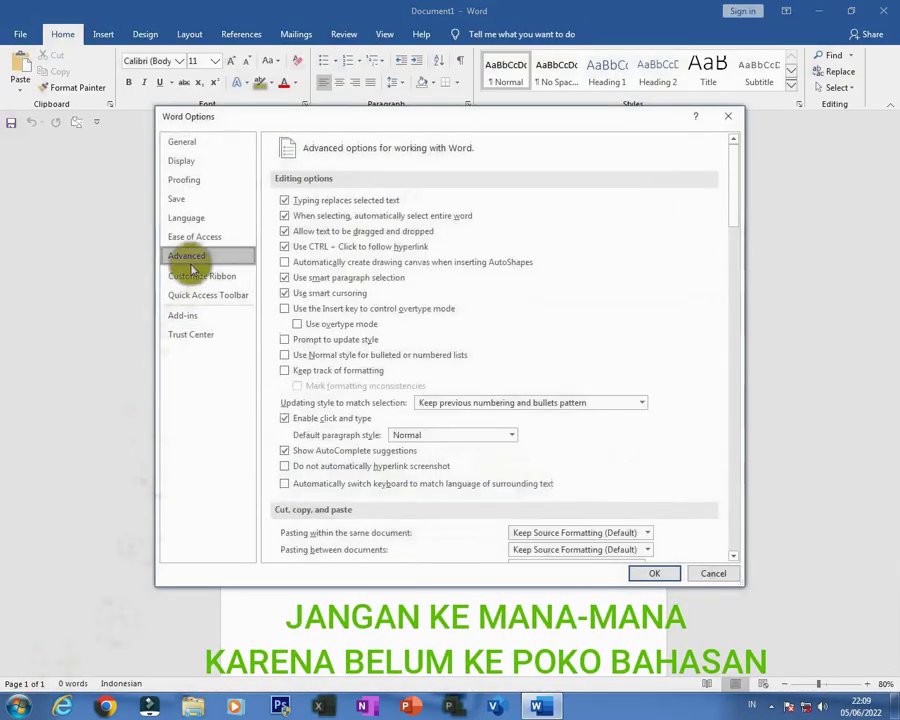
{"action": "scroll", "coordinate": [366, 349], "scroll_direction": "down", "scroll_amount": 3}
{"action": "scroll", "coordinate": [390, 346], "scroll_direction": "down", "scroll_amount": 3}
{"action": "scroll", "coordinate": [371, 340], "scroll_direction": "down", "scroll_amount": 2}
{"action": "scroll", "coordinate": [365, 340], "scroll_direction": "down", "scroll_amount": 4}
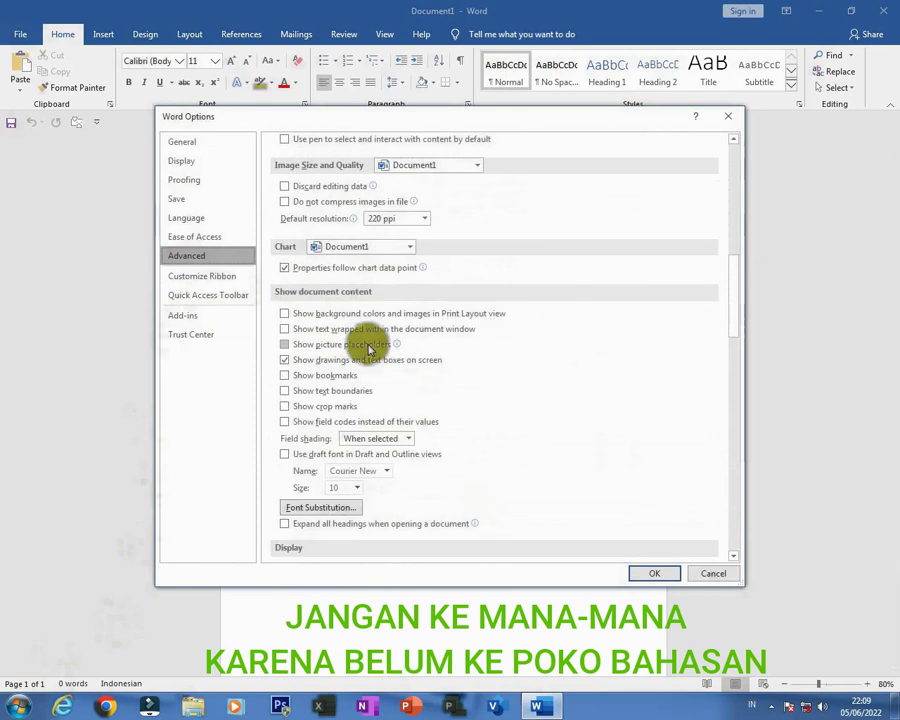
{"action": "left_click", "coordinate": [285, 391]}
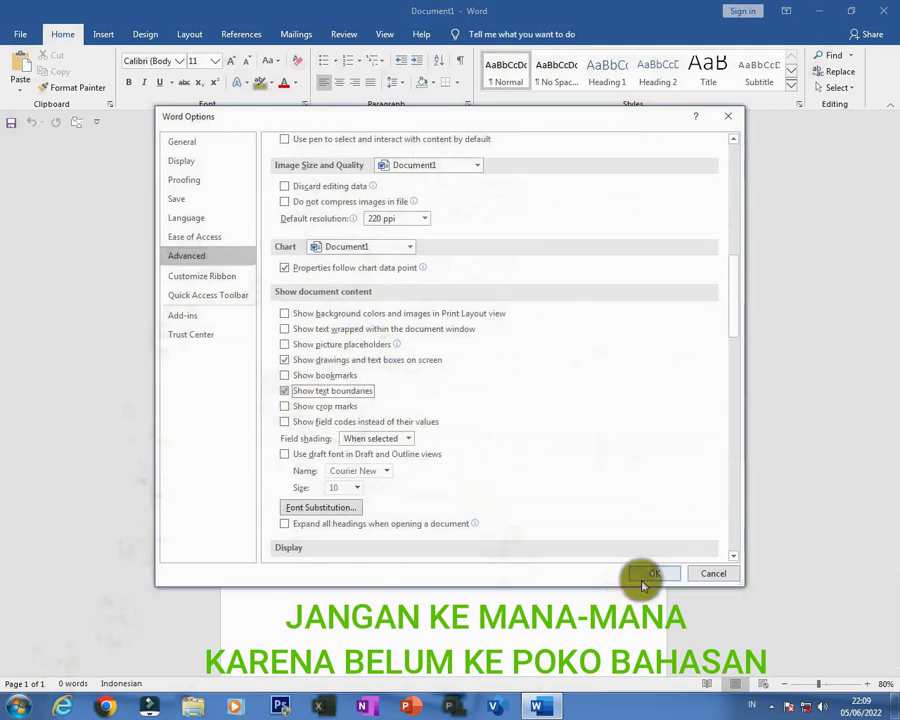
{"action": "left_click", "coordinate": [640, 574]}
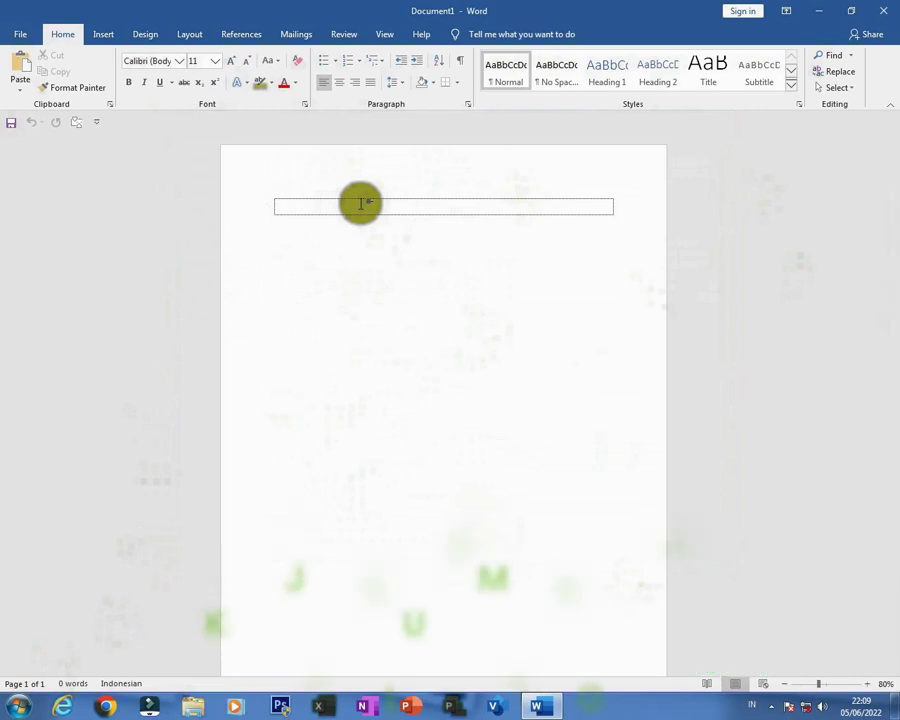
Type Nama, Saya and Adalah on separate lines, then select all three.
{"action": "type", "text": "nama"}
{"action": "key", "text": "Tab"}
{"action": "type", "text": "ya"}
{"action": "key", "text": "Tab"}
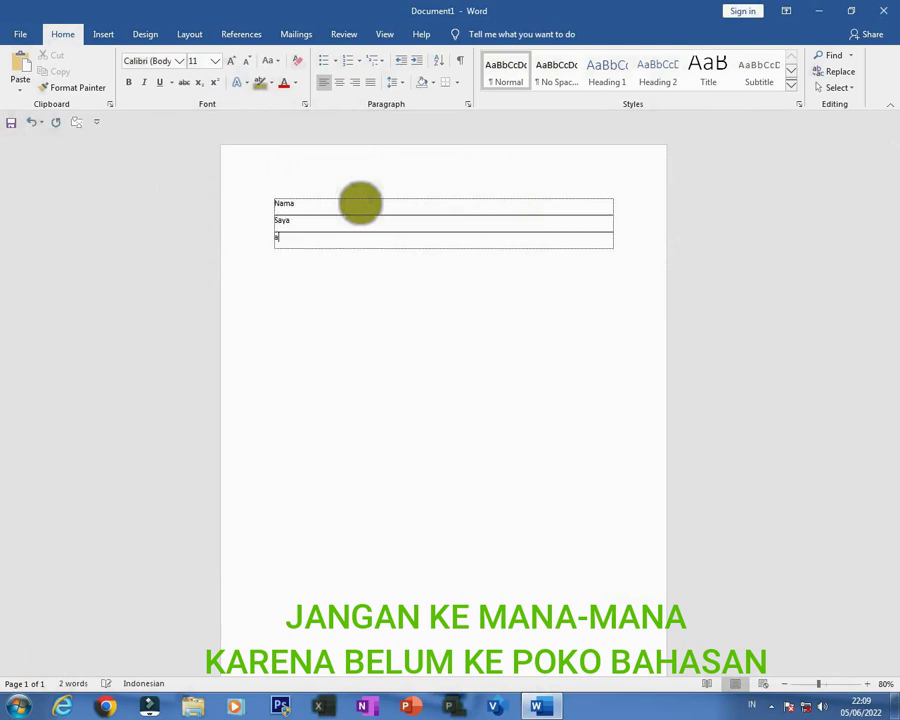
{"action": "key", "text": "Tab"}
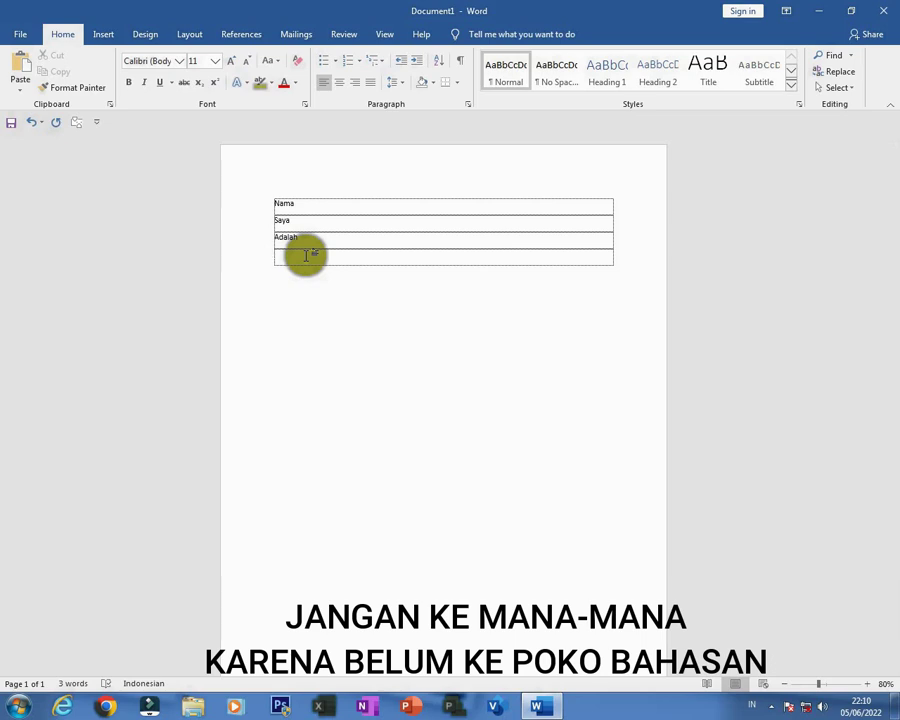
{"action": "left_click_drag", "start_coordinate": [283, 201], "coordinate": [310, 278]}
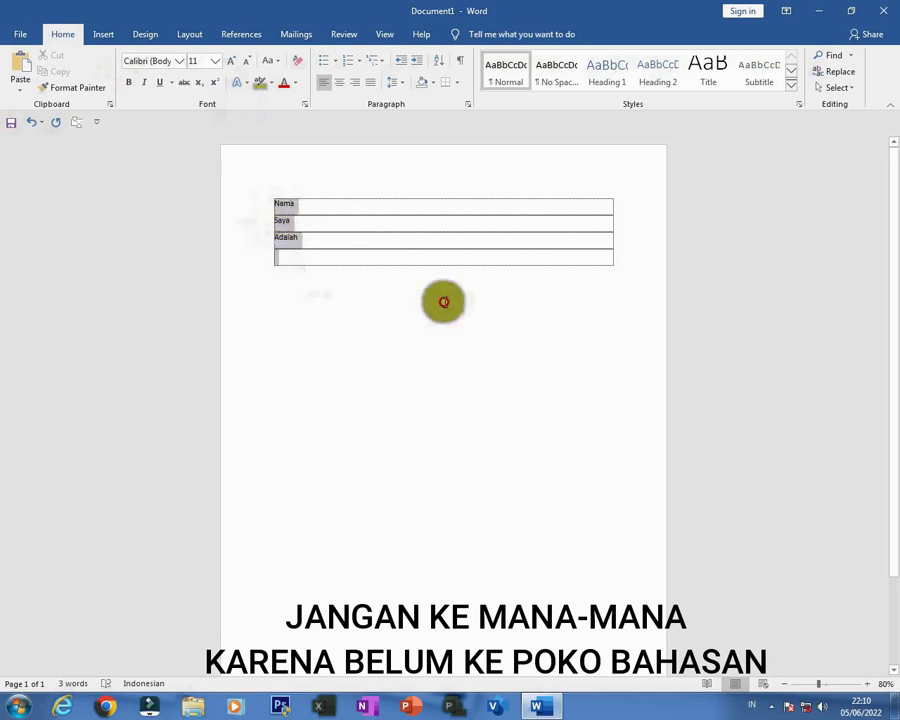
Untick Show text boundaries in Advanced options and reselect the Nama, Saya, Adalah lines.
{"action": "left_click", "coordinate": [20, 32]}
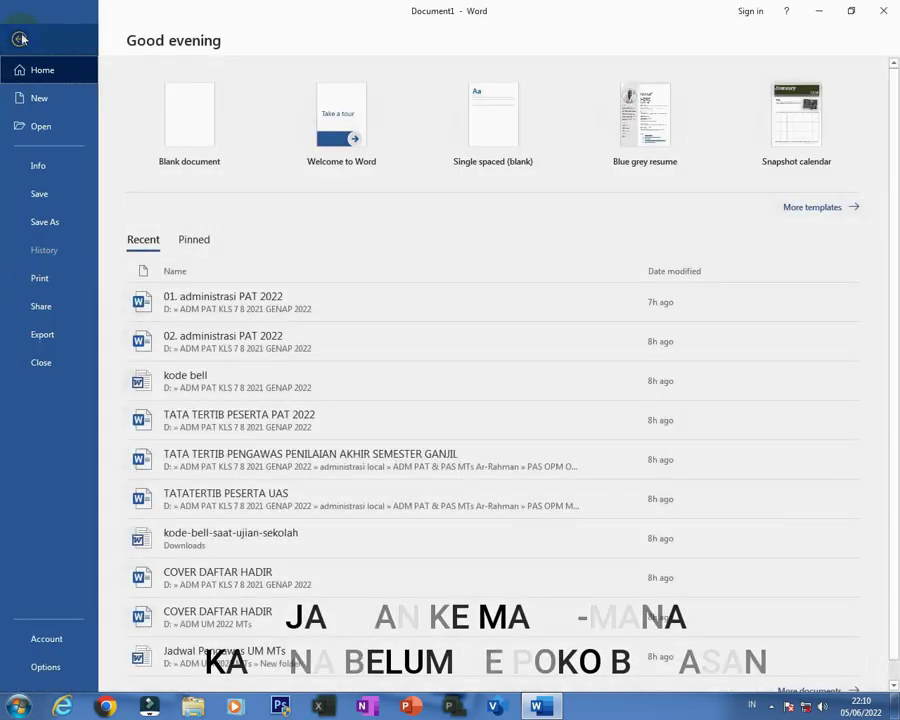
{"action": "left_click", "coordinate": [30, 667]}
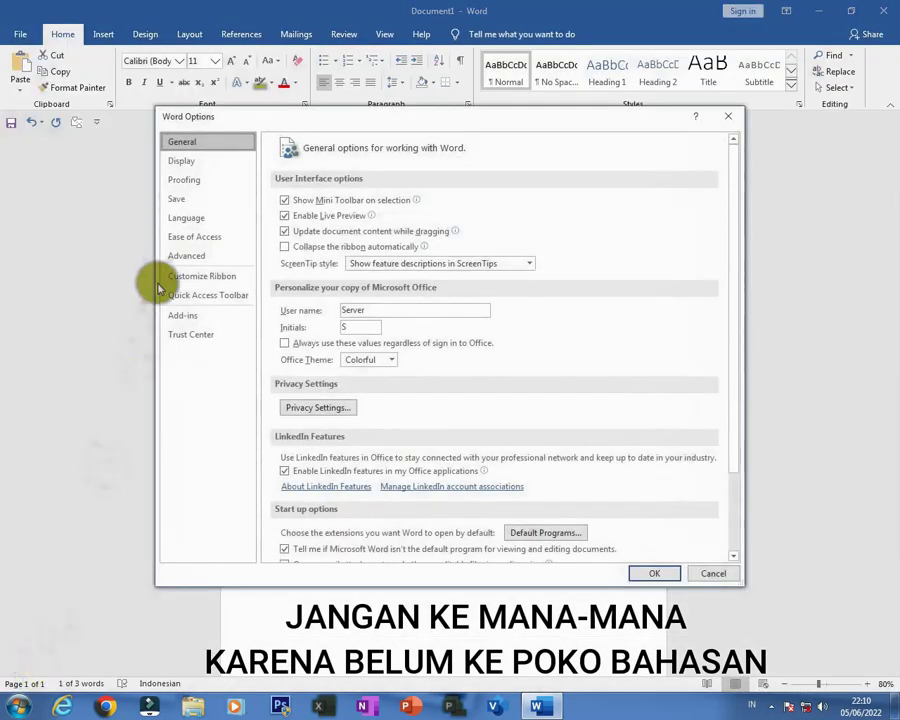
{"action": "left_click", "coordinate": [179, 254]}
{"action": "scroll", "coordinate": [492, 402], "scroll_direction": "down", "scroll_amount": 3}
{"action": "scroll", "coordinate": [512, 390], "scroll_direction": "down", "scroll_amount": 4}
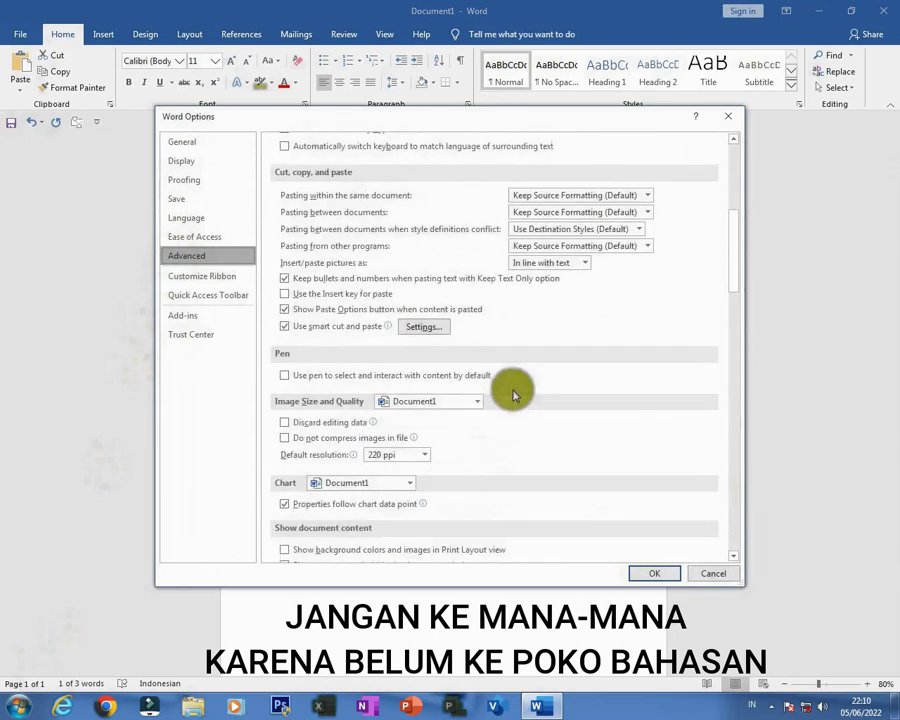
{"action": "scroll", "coordinate": [513, 395], "scroll_direction": "down", "scroll_amount": 2}
{"action": "scroll", "coordinate": [512, 395], "scroll_direction": "down", "scroll_amount": 3}
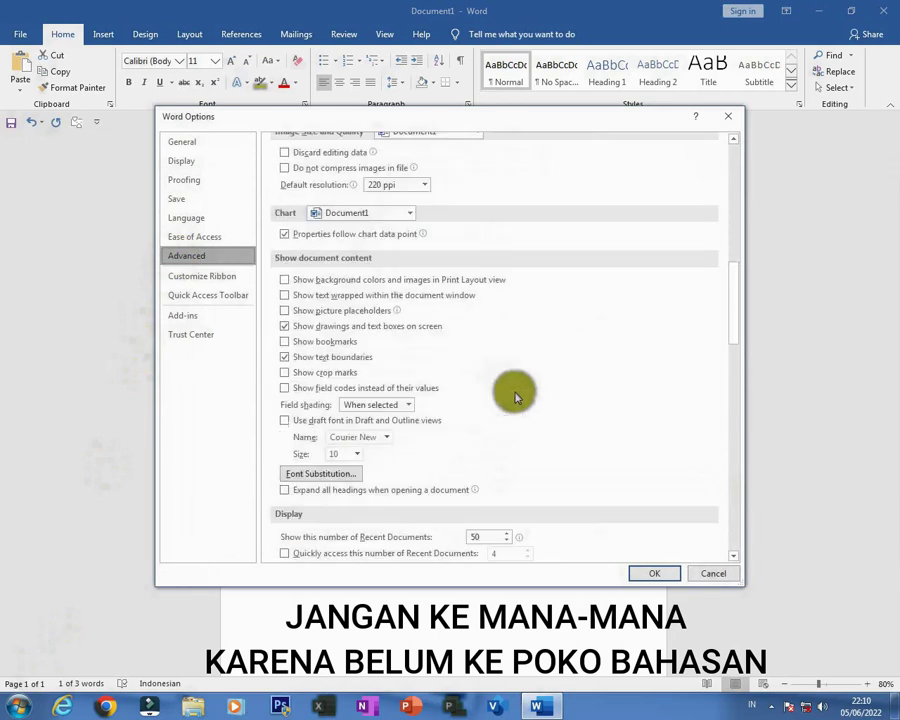
{"action": "left_click", "coordinate": [285, 358]}
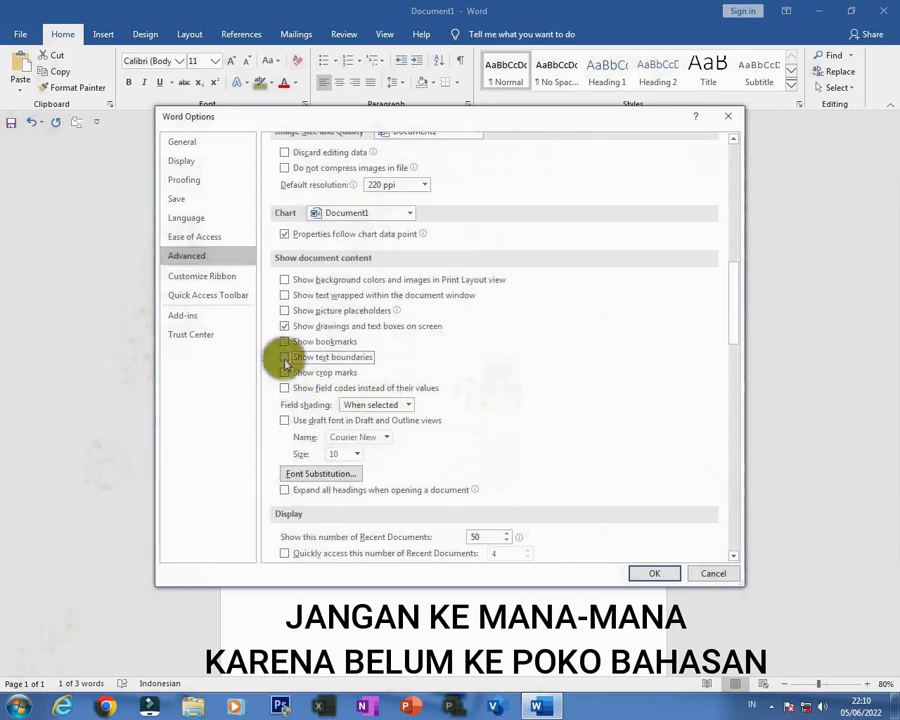
{"action": "left_click", "coordinate": [650, 574]}
{"action": "left_click_drag", "start_coordinate": [356, 247], "coordinate": [147, 160]}
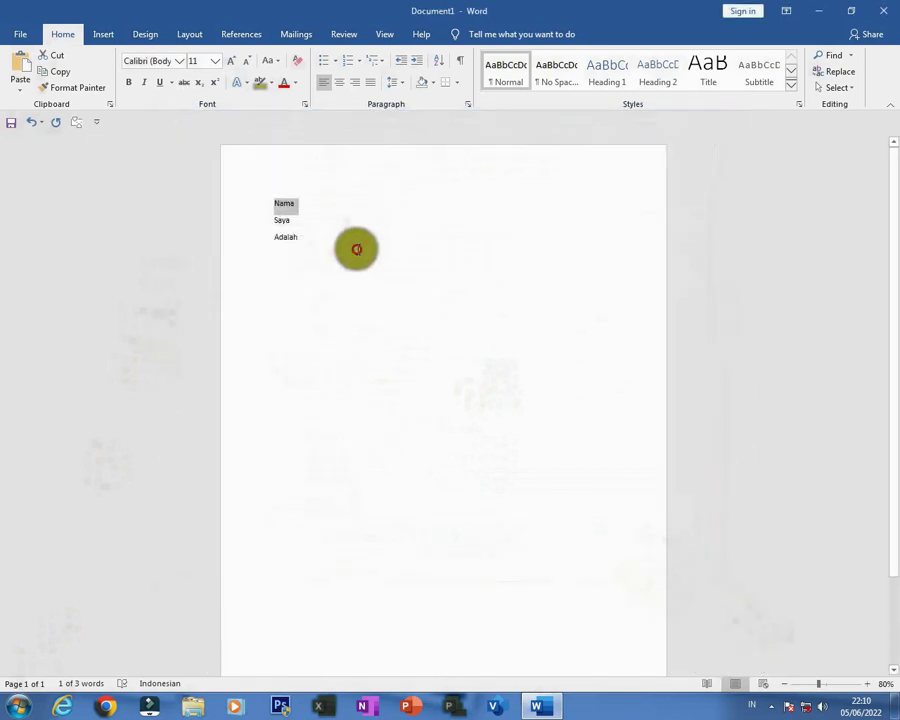
Delete the three selected lines and open Borders and Shading from the Borders dropdown.
{"action": "key", "text": "Delete"}
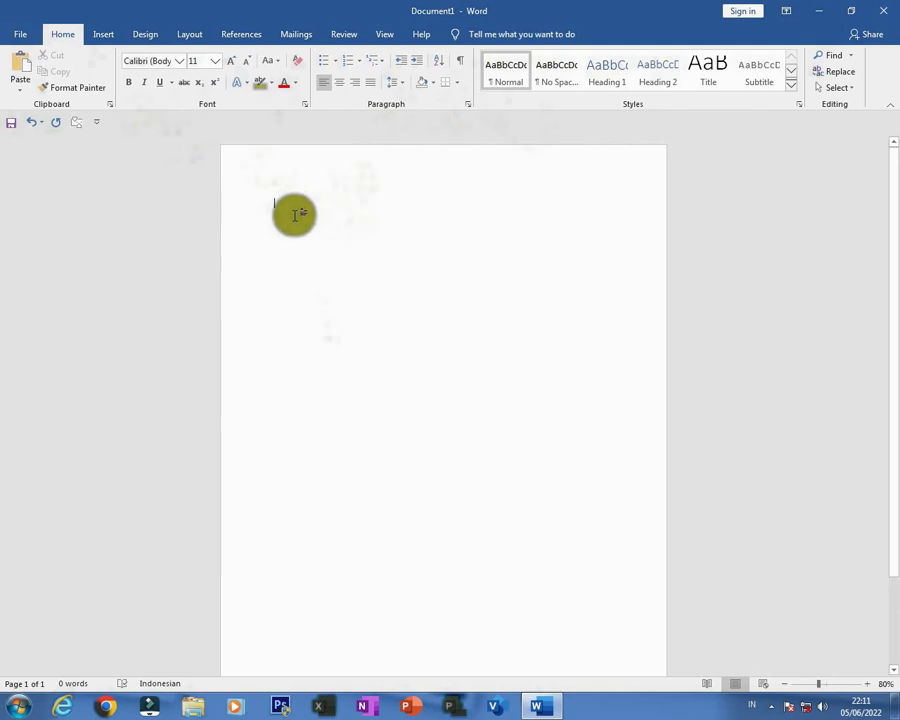
{"action": "left_click", "coordinate": [456, 82]}
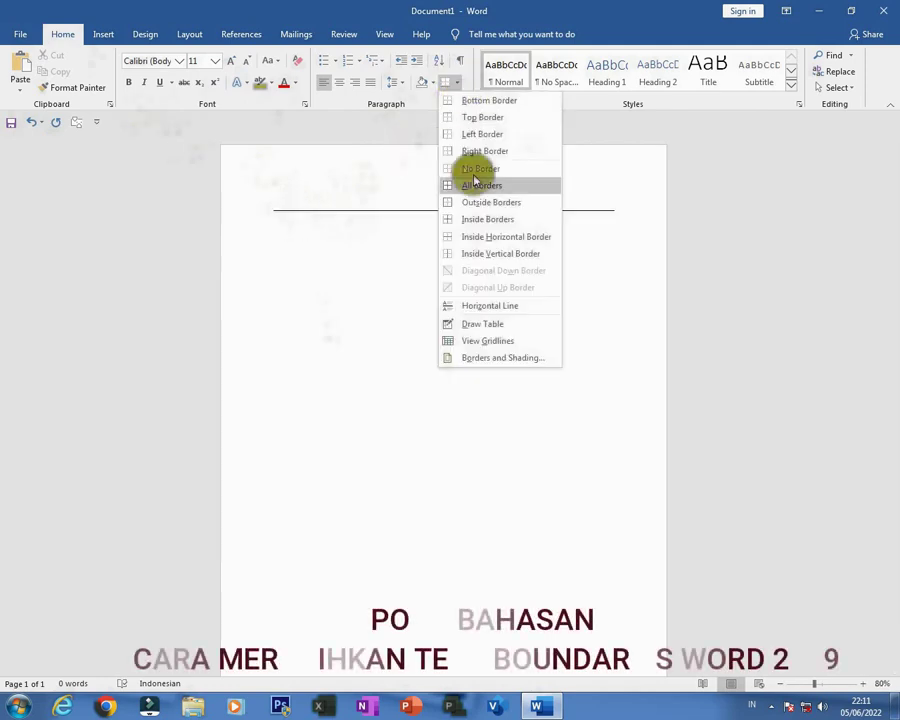
{"action": "left_click", "coordinate": [340, 262]}
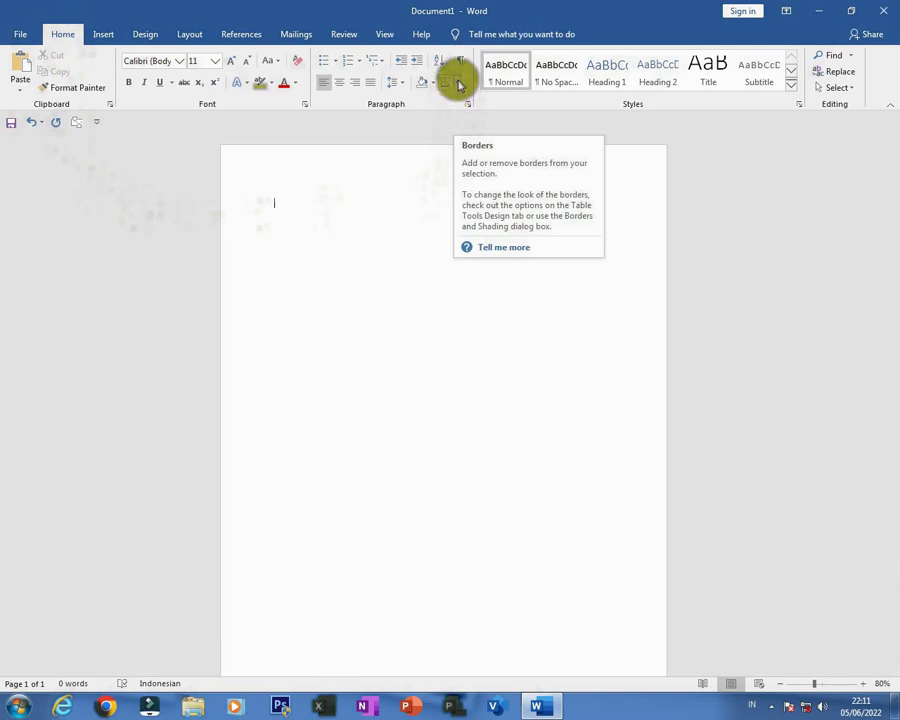
{"action": "left_click", "coordinate": [459, 86]}
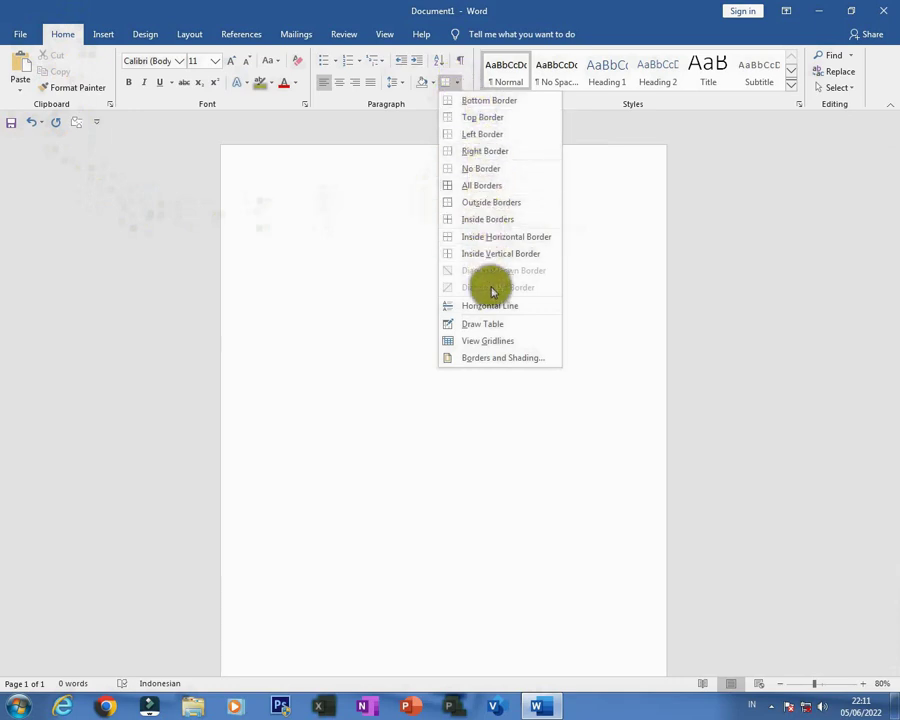
{"action": "left_click", "coordinate": [503, 360]}
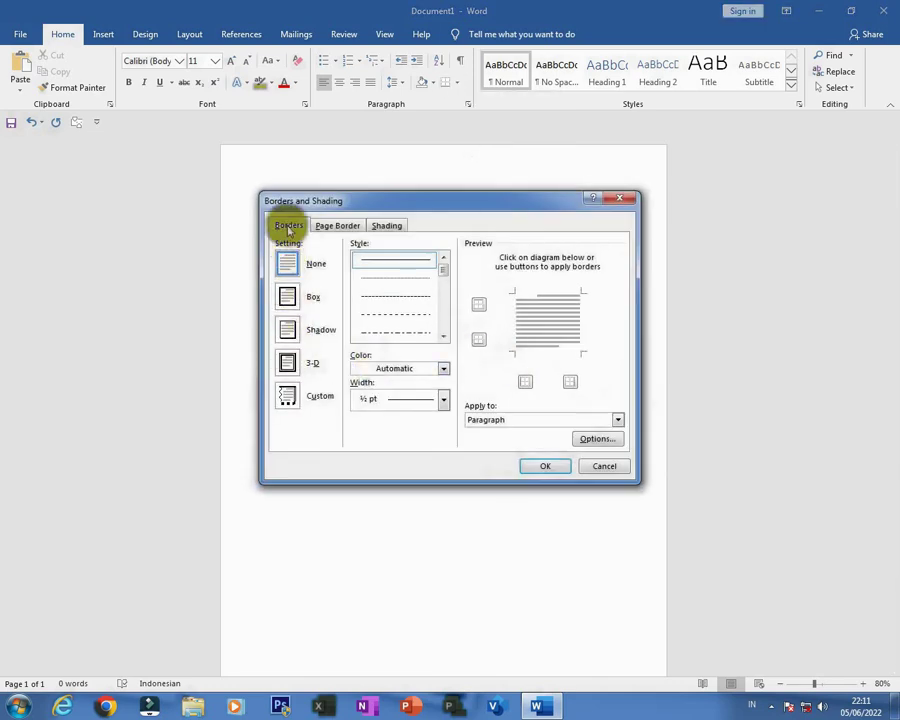
Apply a 1/2 pt dotted Box page border to the whole document.
{"action": "left_click", "coordinate": [333, 226]}
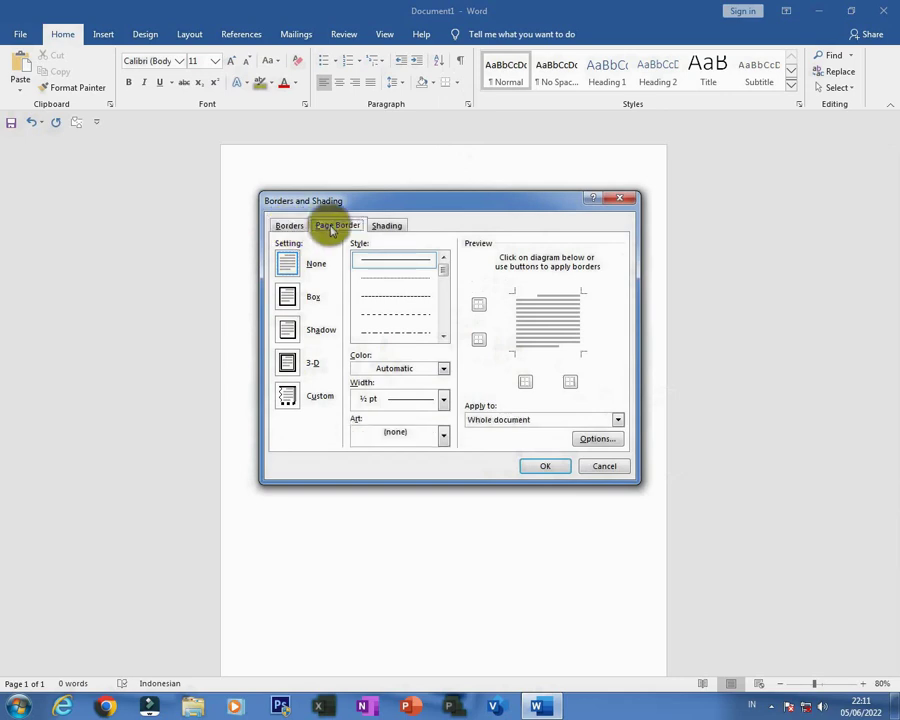
{"action": "left_click", "coordinate": [388, 225]}
{"action": "left_click", "coordinate": [280, 226]}
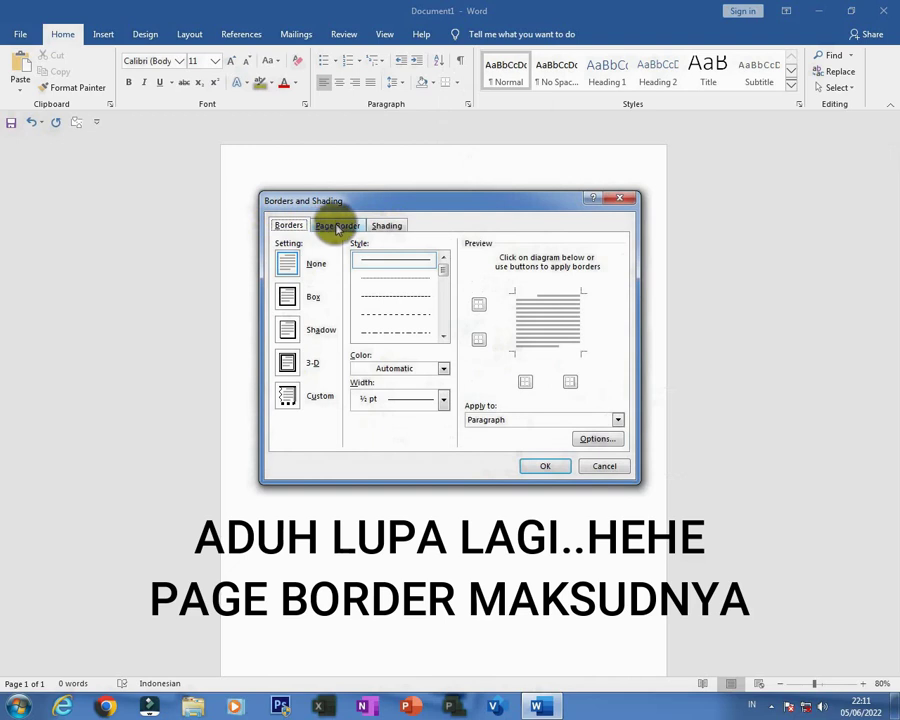
{"action": "left_click", "coordinate": [325, 228]}
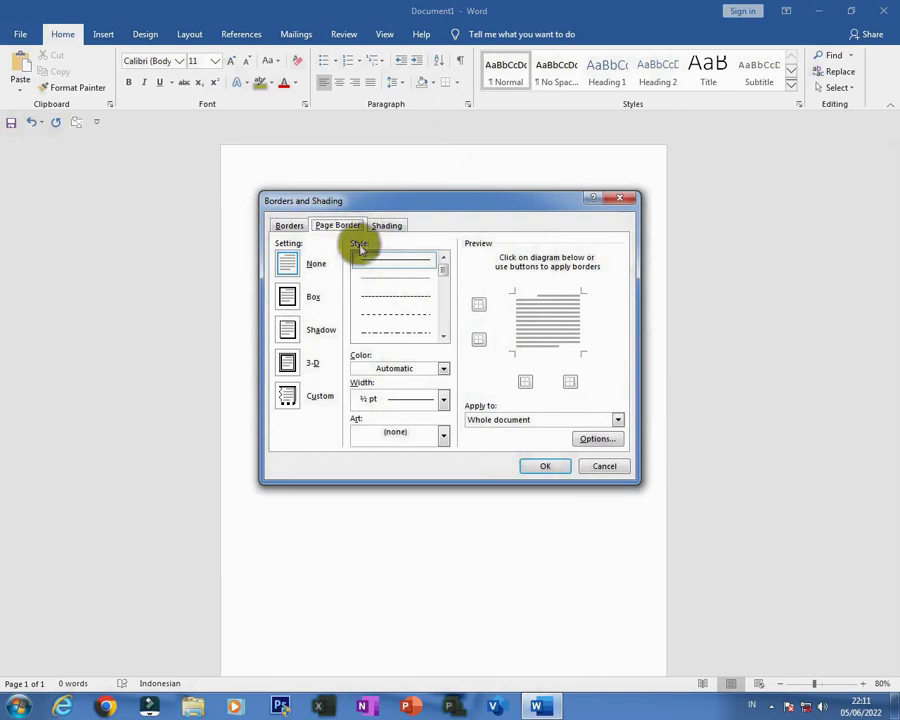
{"action": "left_click", "coordinate": [419, 265]}
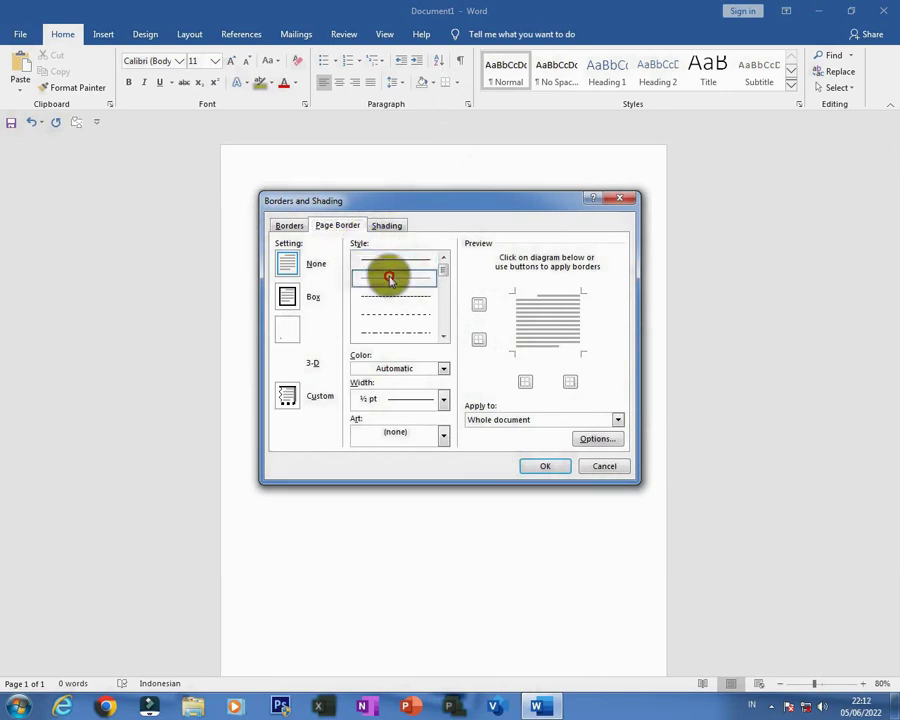
{"action": "left_click", "coordinate": [386, 279]}
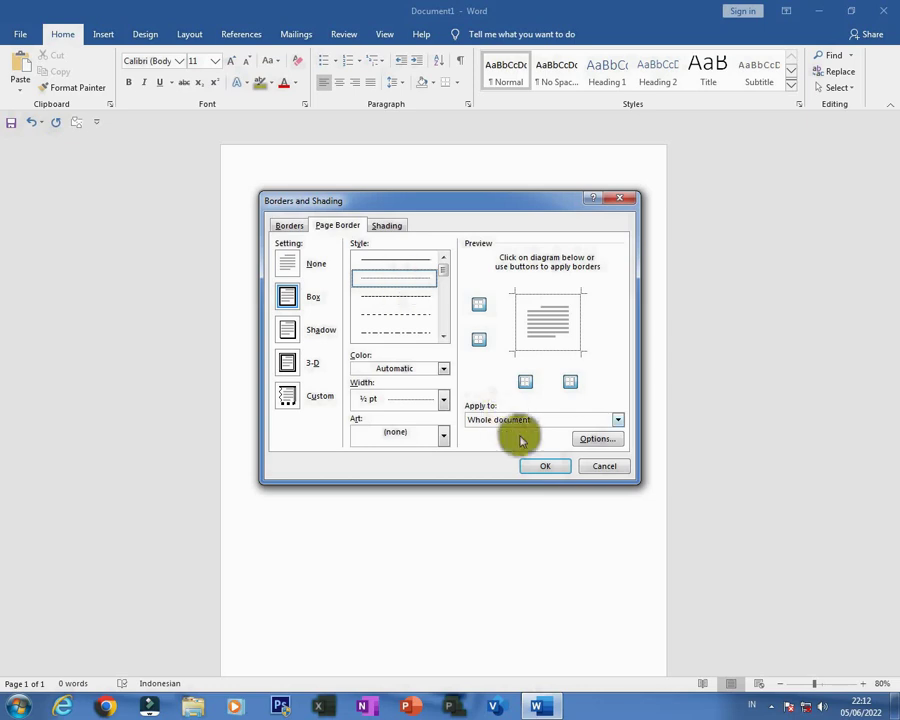
{"action": "left_click", "coordinate": [545, 466]}
{"action": "scroll", "coordinate": [415, 338], "scroll_direction": "down", "scroll_amount": 2, "text": "ctrl"}
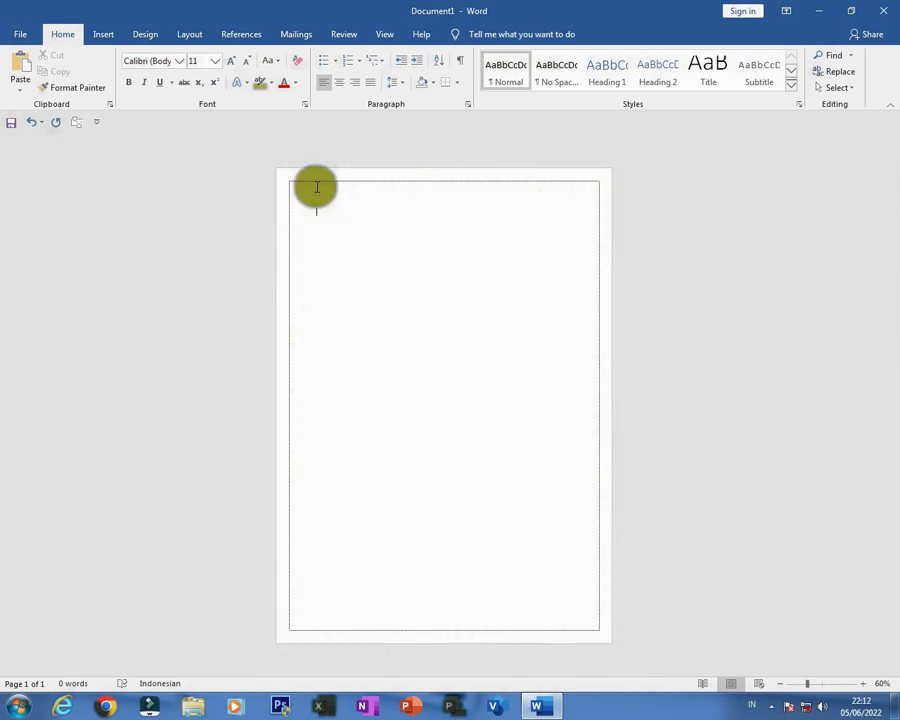
{"action": "key", "text": "alt+p"}
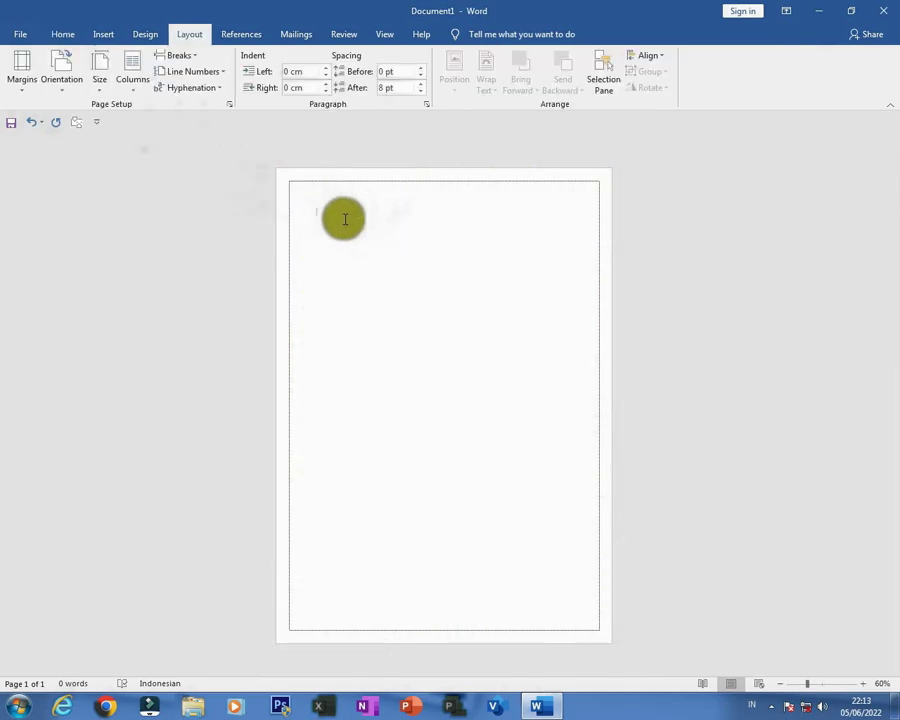
{"action": "left_click", "coordinate": [68, 35]}
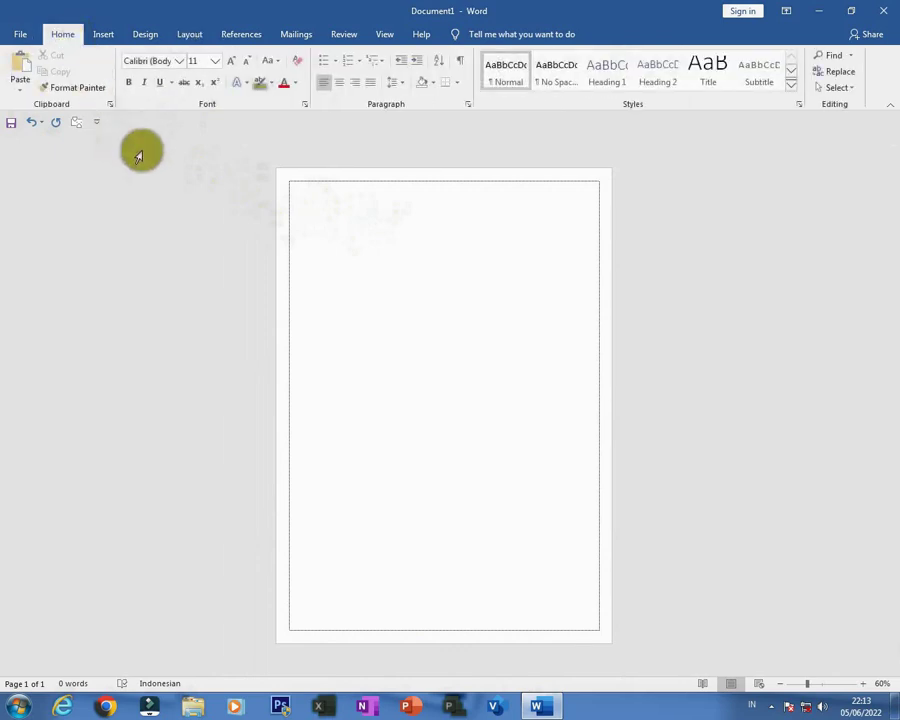
{"action": "left_click", "coordinate": [460, 86]}
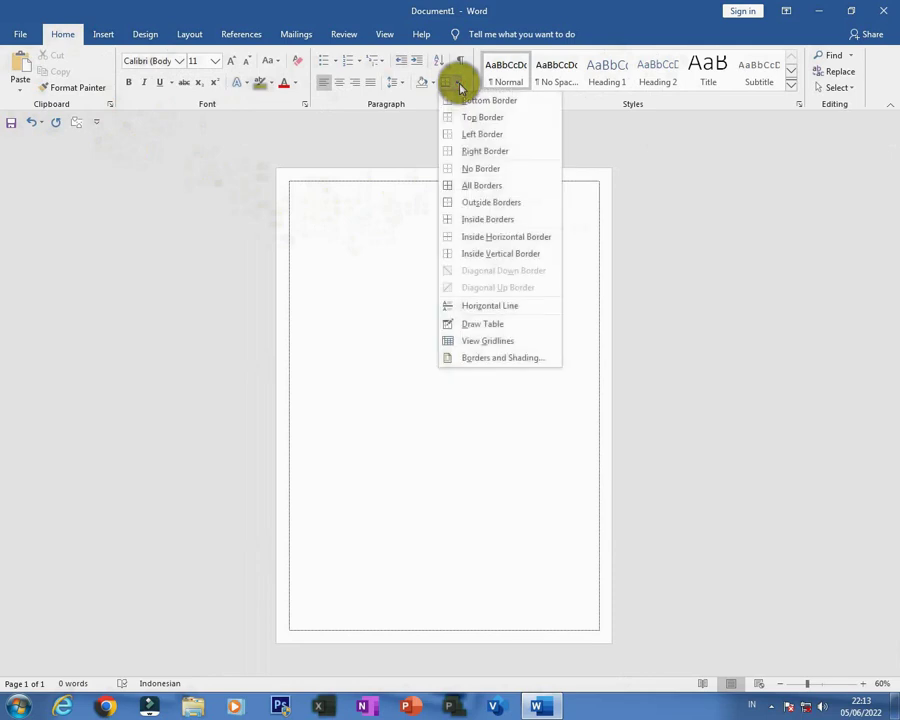
Set a Box page border measured from Text, with 1 pt top/bottom and 4 pt side margins.
{"action": "left_click", "coordinate": [525, 366]}
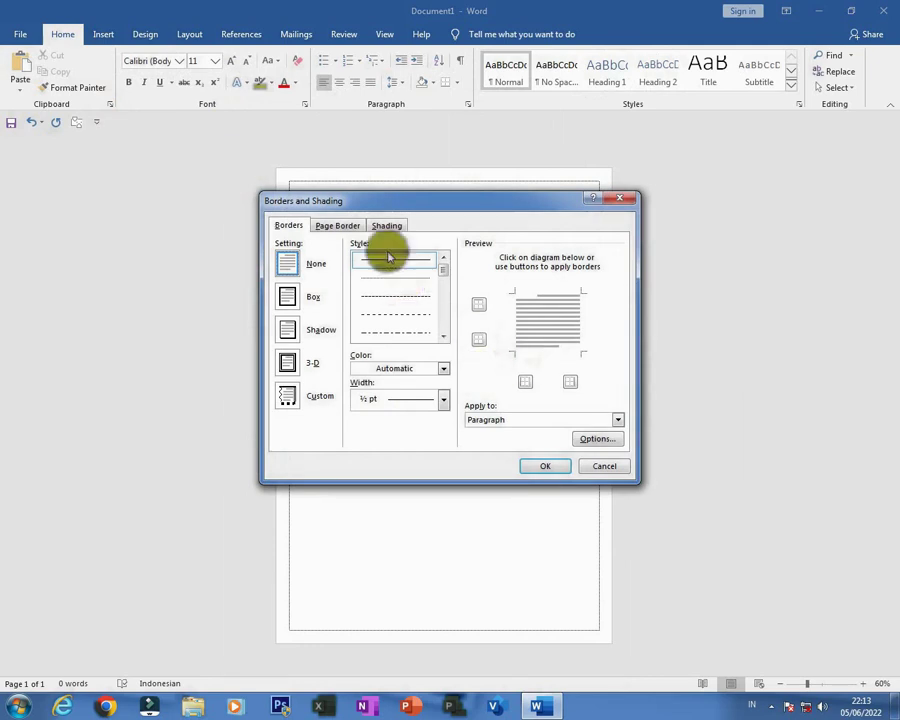
{"action": "left_click", "coordinate": [339, 229]}
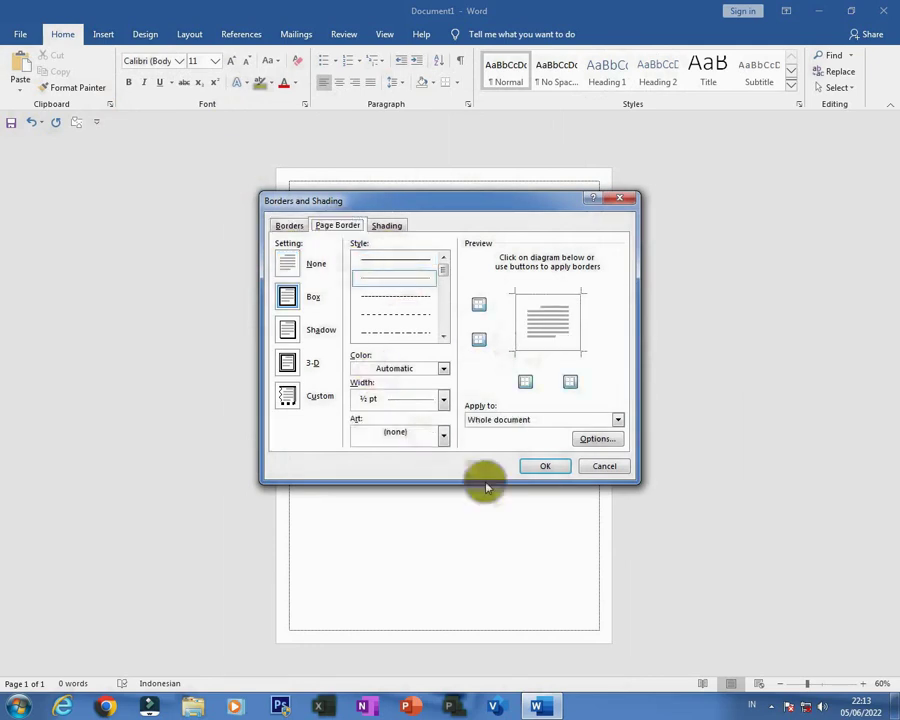
{"action": "left_click", "coordinate": [588, 440]}
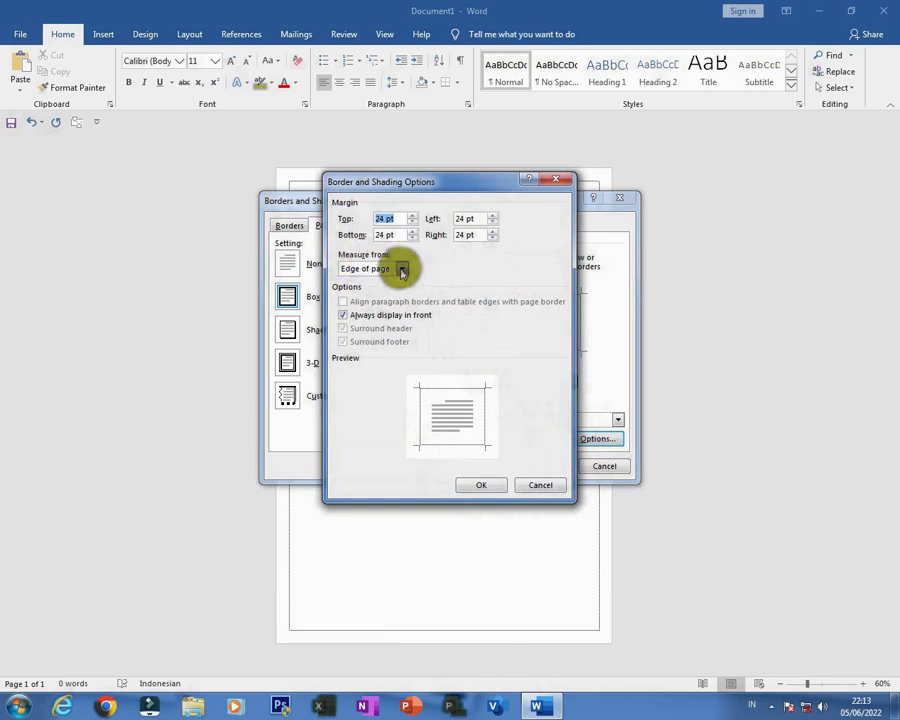
{"action": "left_click", "coordinate": [402, 270]}
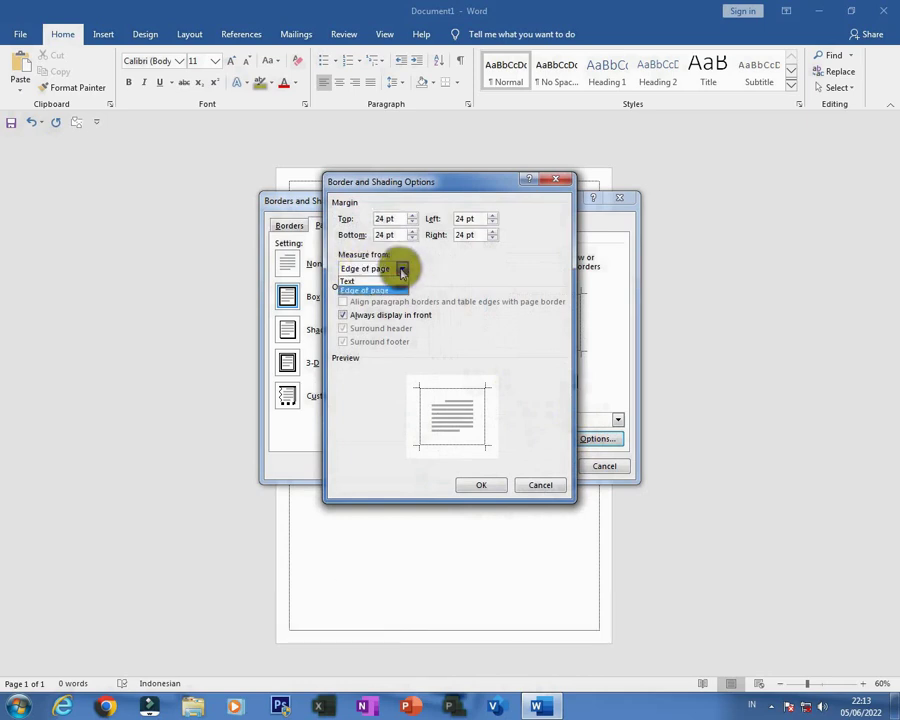
{"action": "left_click", "coordinate": [352, 280]}
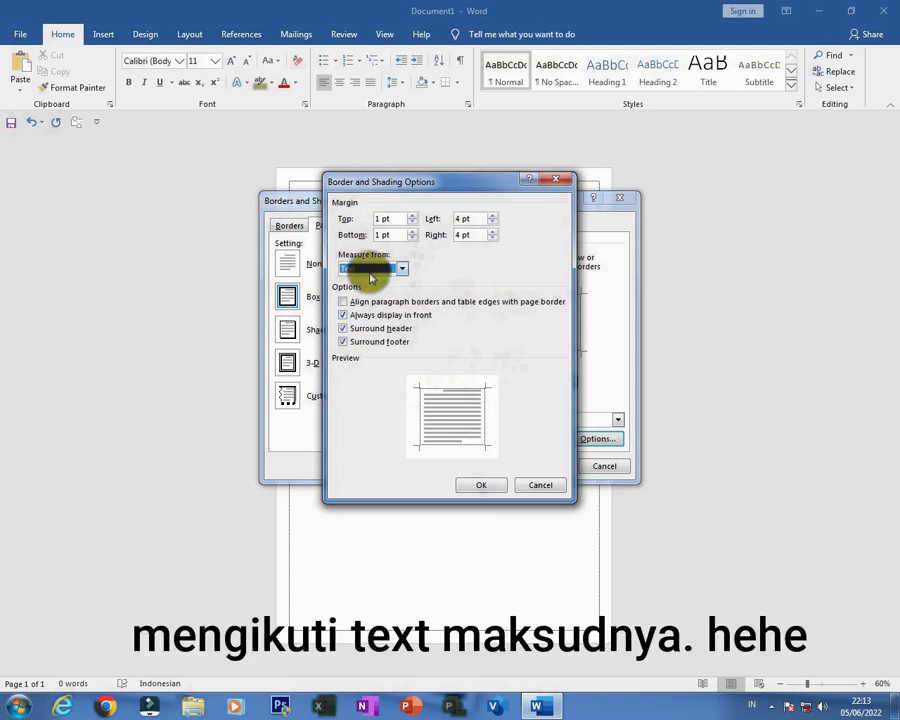
{"action": "left_click", "coordinate": [481, 484]}
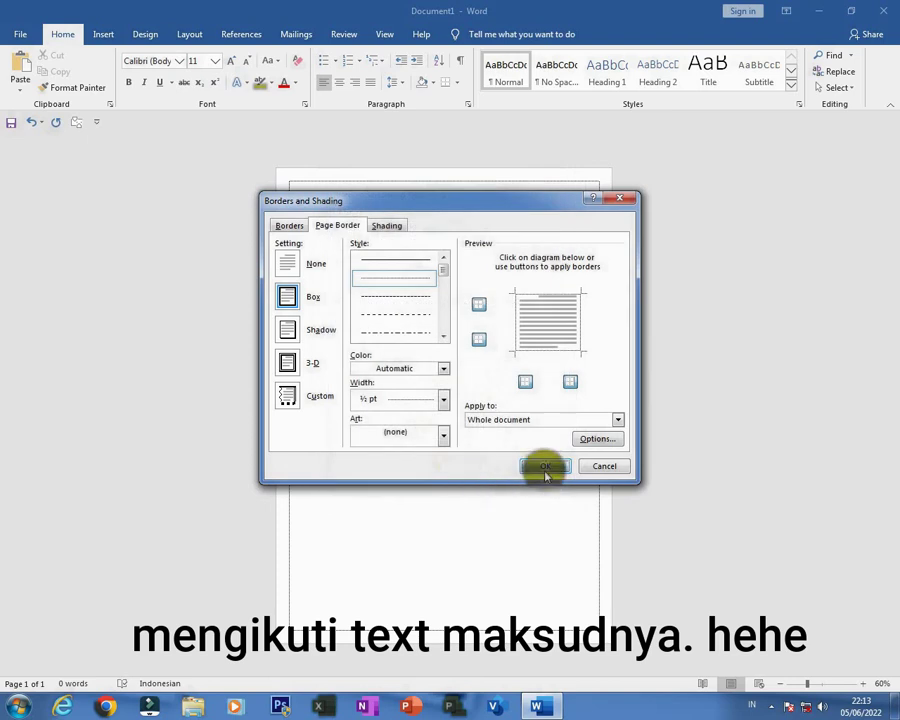
{"action": "left_click", "coordinate": [543, 466]}
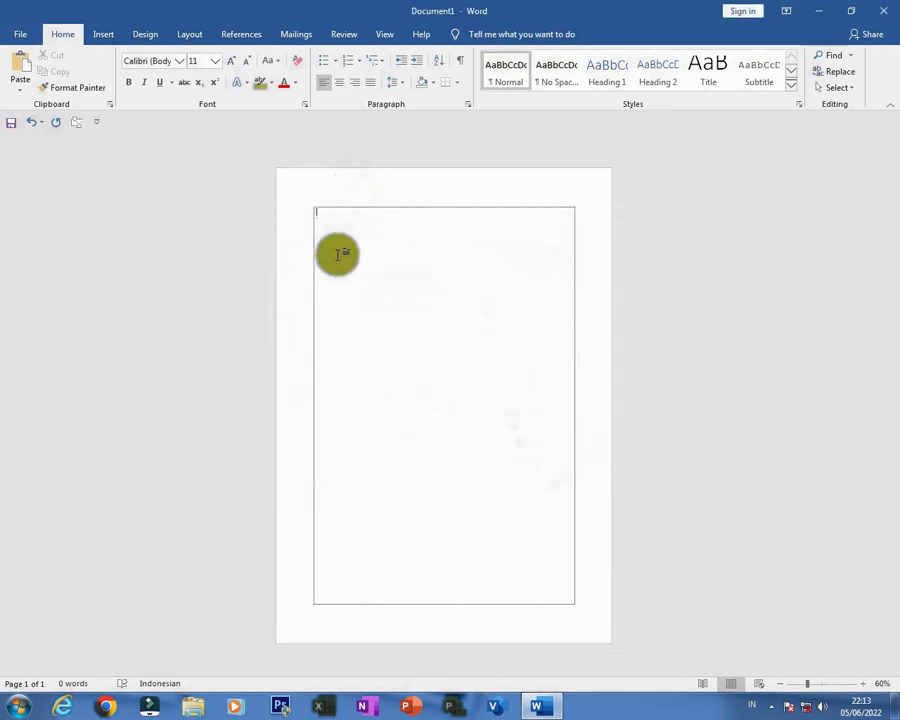
{"action": "scroll", "coordinate": [337, 229], "scroll_direction": "up", "scroll_amount": 2, "text": "ctrl"}
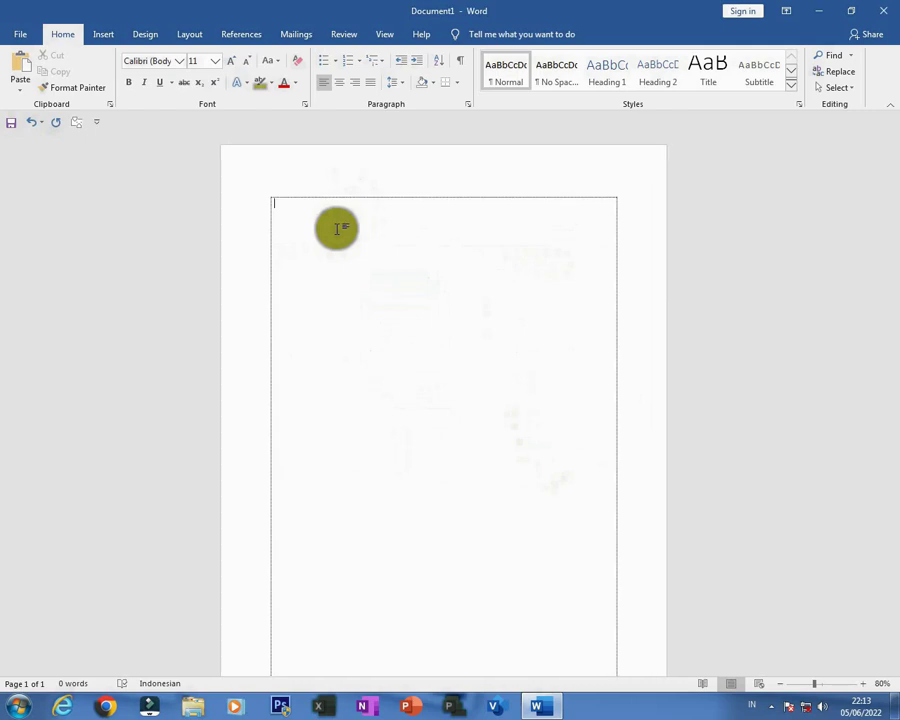
{"action": "scroll", "coordinate": [300, 212], "scroll_direction": "down", "scroll_amount": 2, "text": "ctrl"}
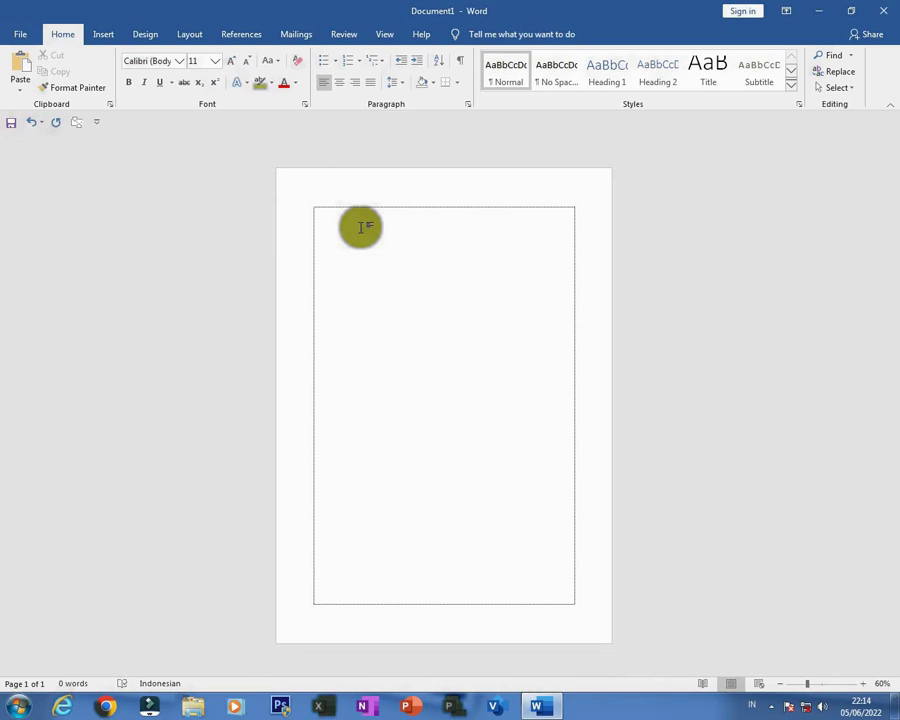
Type three lines of random letters inside the bordered page, ending on a new line.
{"action": "type", "text": "ahjadjahvba,hcajvcajvahs"}
{"action": "key", "text": "Return"}
{"action": "type", "text": "ahjvcahvahcvahcvahcvad"}
{"action": "key", "text": "Return"}
{"action": "type", "text": "amcvabcvabcabcad"}
{"action": "key", "text": "Return"}
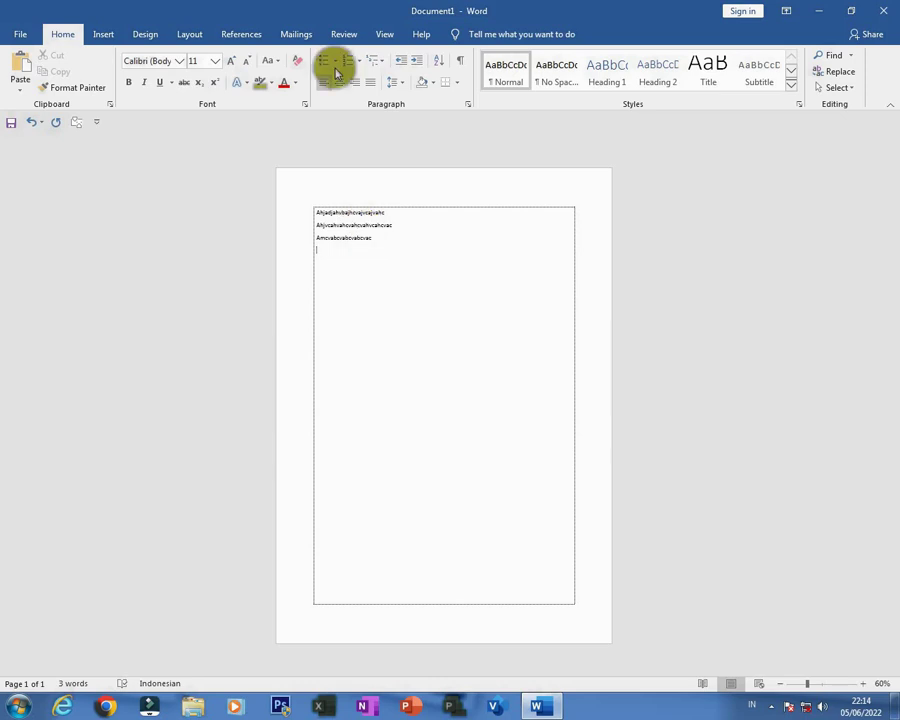
Insert a Next Page section break to create a second bordered page.
{"action": "left_click", "coordinate": [197, 36]}
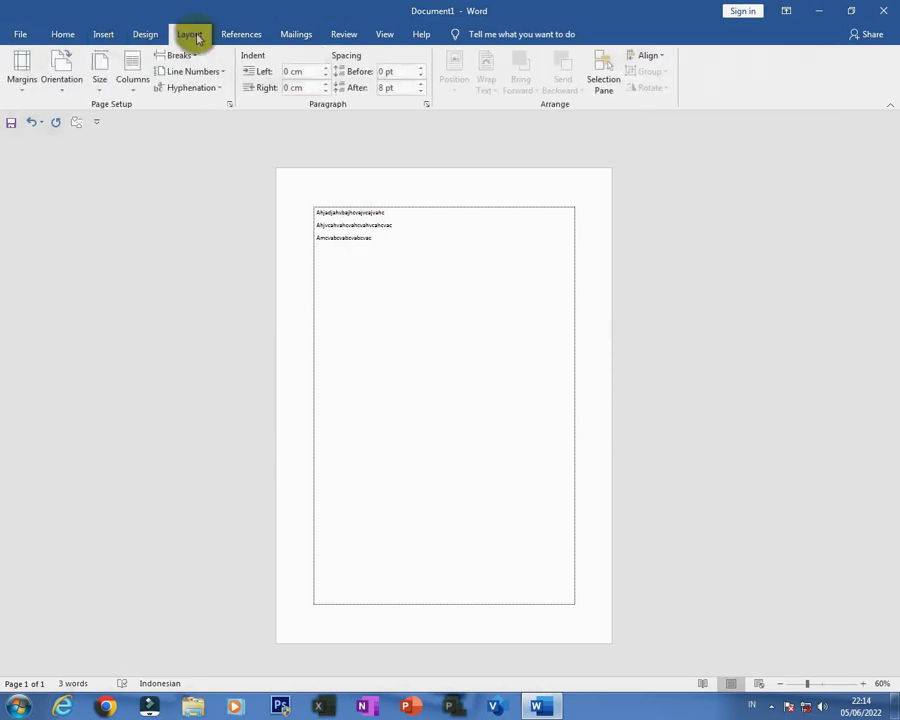
{"action": "left_click", "coordinate": [178, 55]}
{"action": "left_click", "coordinate": [250, 236]}
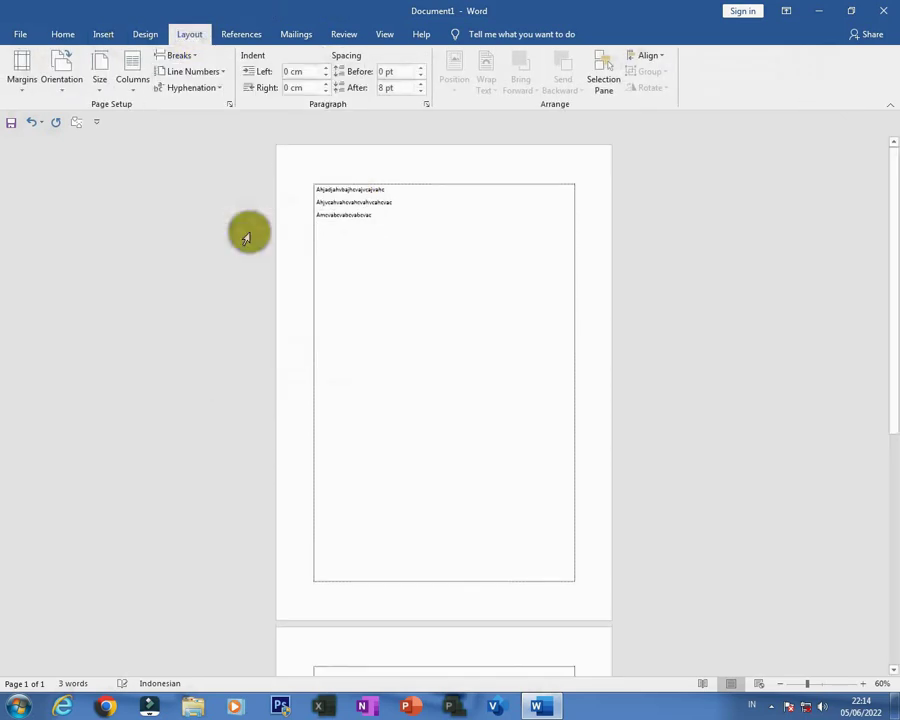
{"action": "scroll", "coordinate": [717, 404], "scroll_direction": "down", "scroll_amount": 3}
{"action": "scroll", "coordinate": [717, 404], "scroll_direction": "down", "scroll_amount": 3}
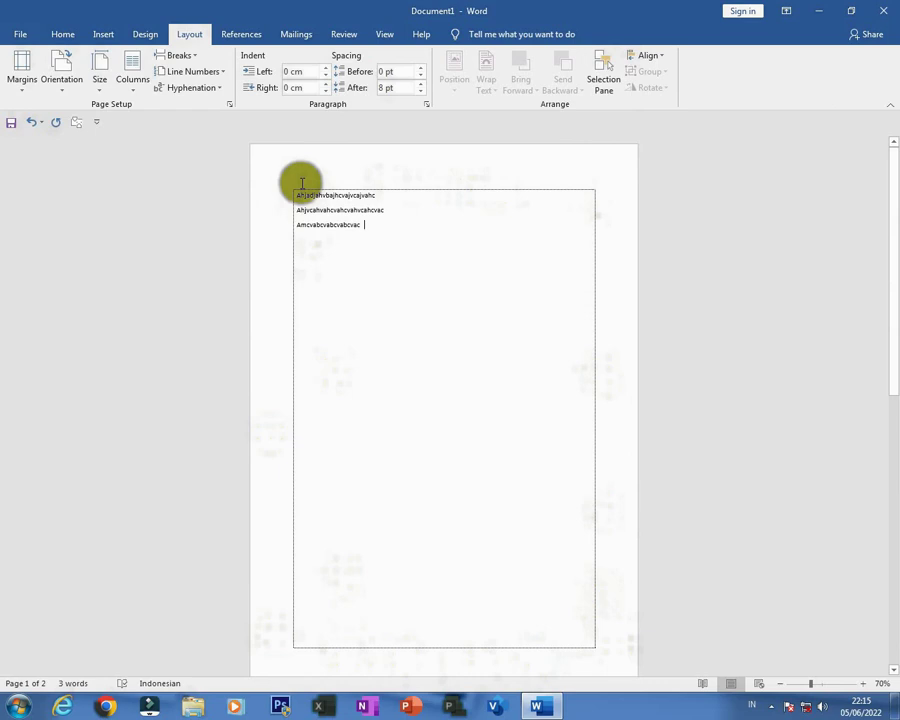
Change the Box page border's colour in Borders and Shading and apply it.
{"action": "left_click", "coordinate": [55, 35]}
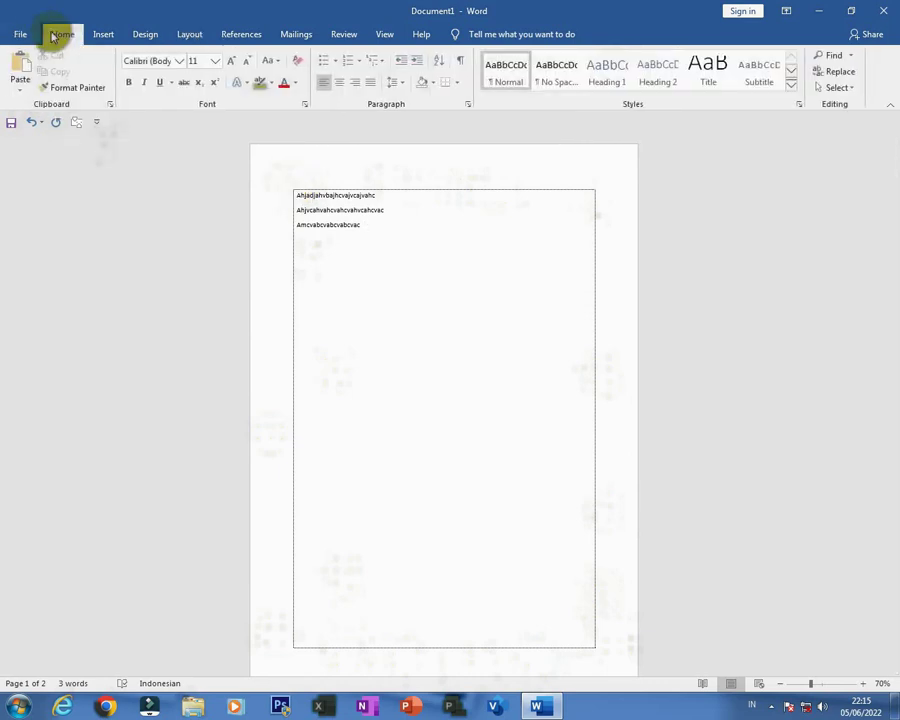
{"action": "left_click", "coordinate": [460, 84]}
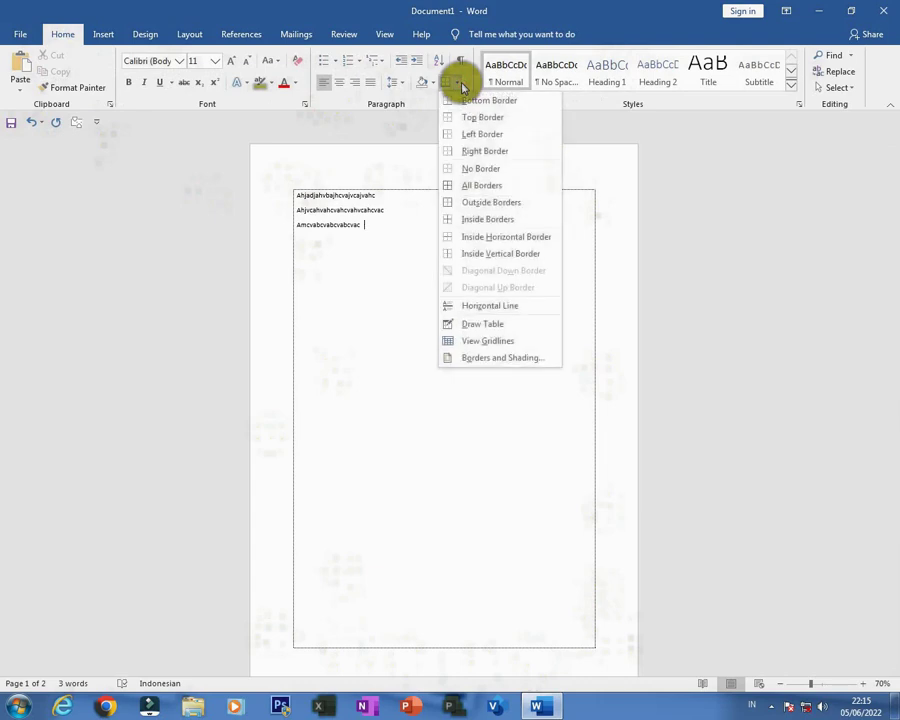
{"action": "left_click", "coordinate": [503, 358]}
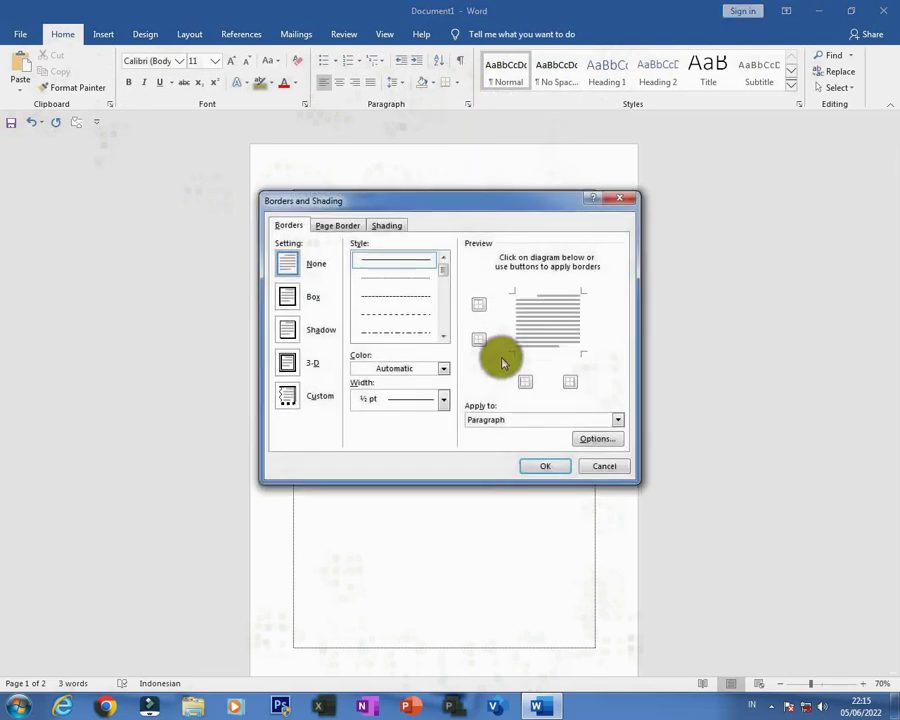
{"action": "left_click", "coordinate": [346, 225]}
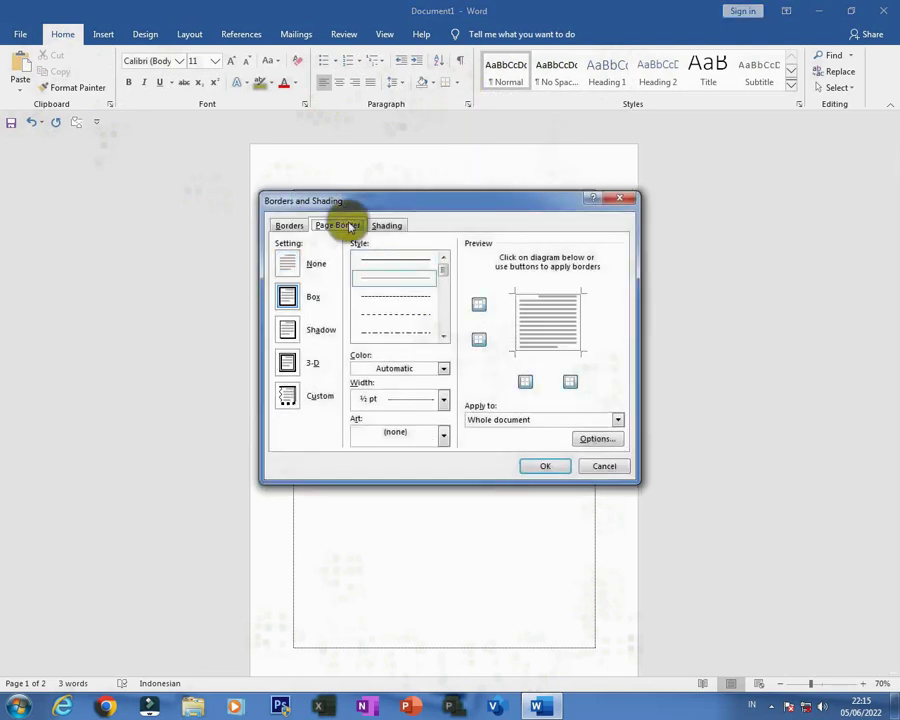
{"action": "left_click", "coordinate": [443, 369]}
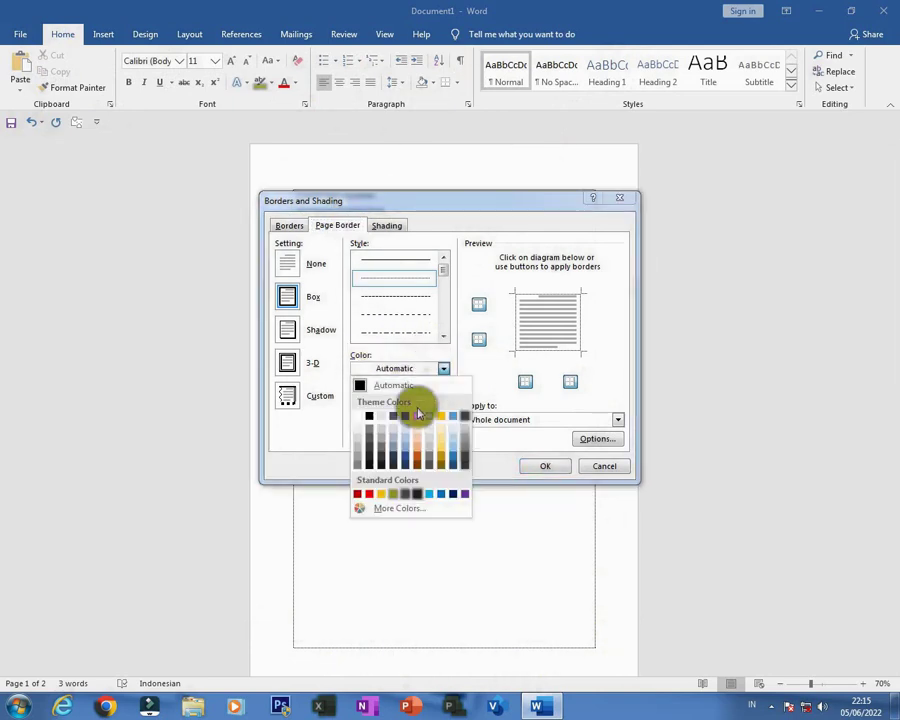
{"action": "left_click", "coordinate": [358, 417]}
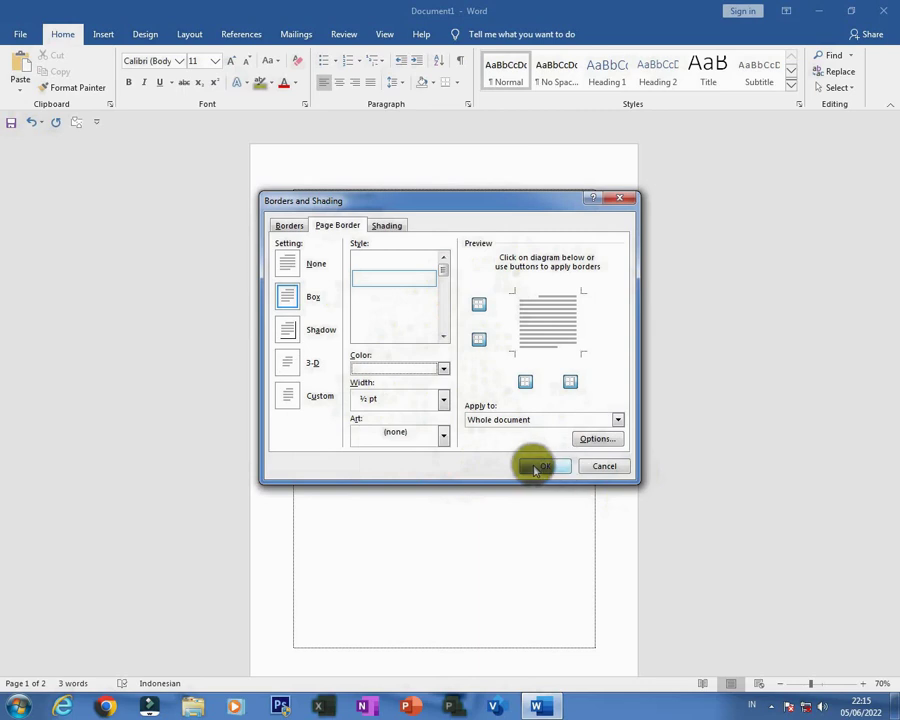
{"action": "left_click", "coordinate": [540, 466]}
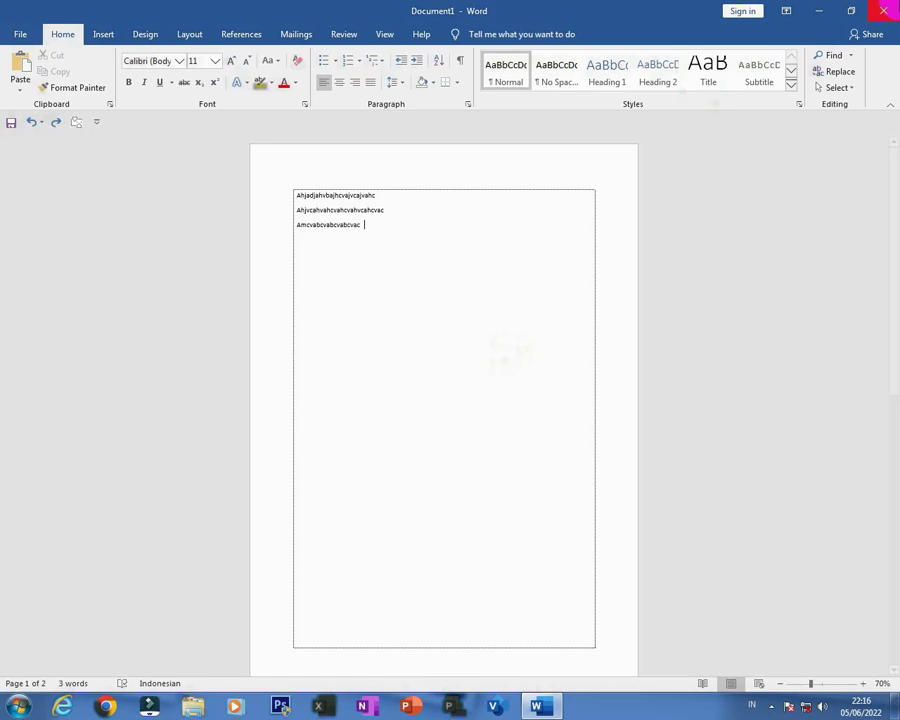
Close the Word document without saving and show the hidden tray icons.
{"action": "key", "text": "ctrl+w"}
{"action": "left_click", "coordinate": [443, 378]}
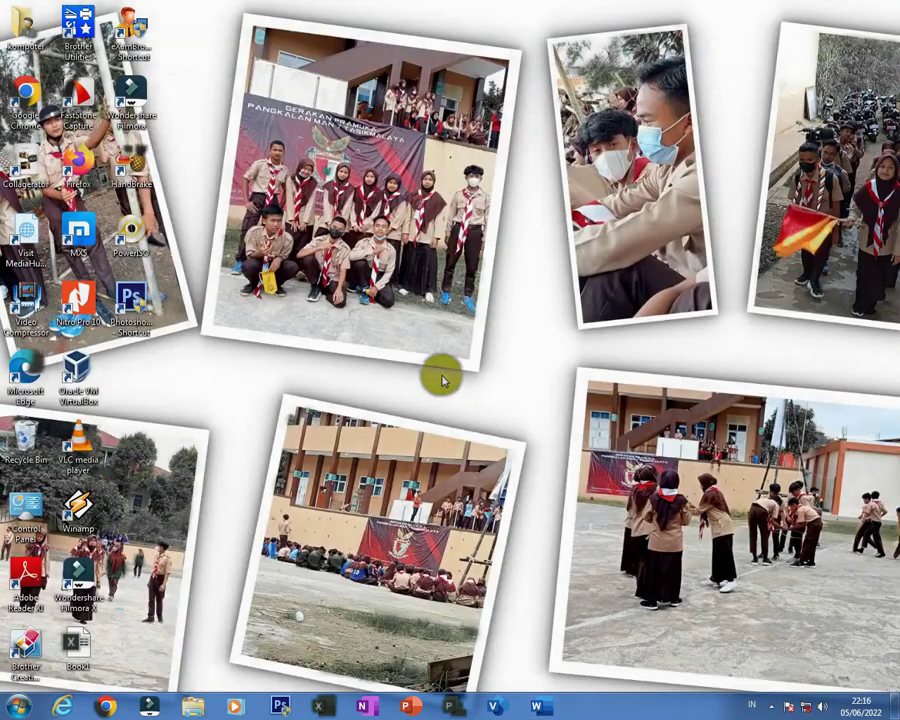
{"action": "left_click", "coordinate": [773, 707]}
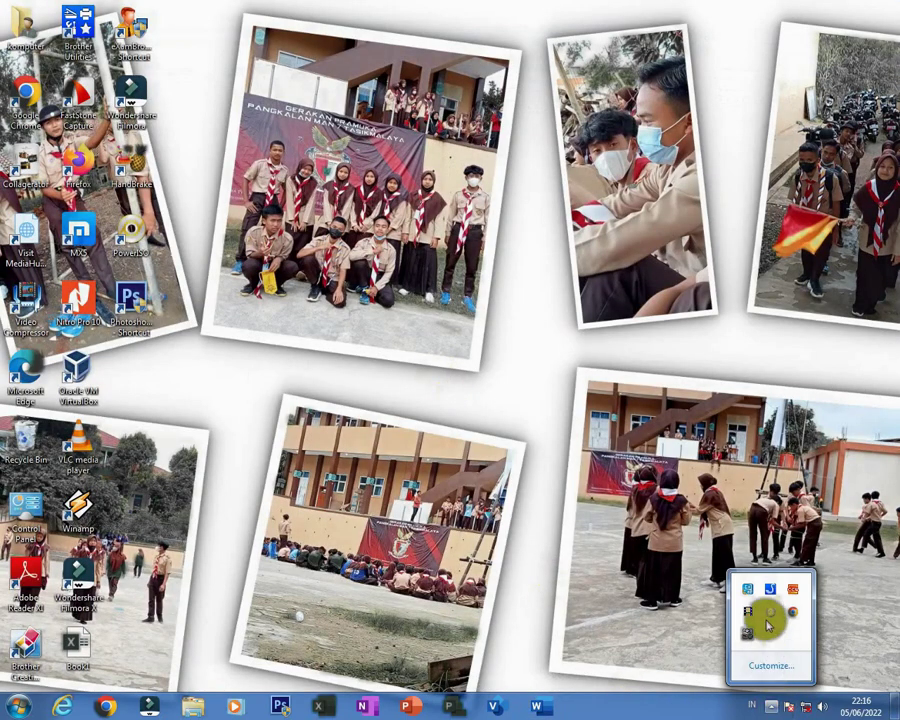